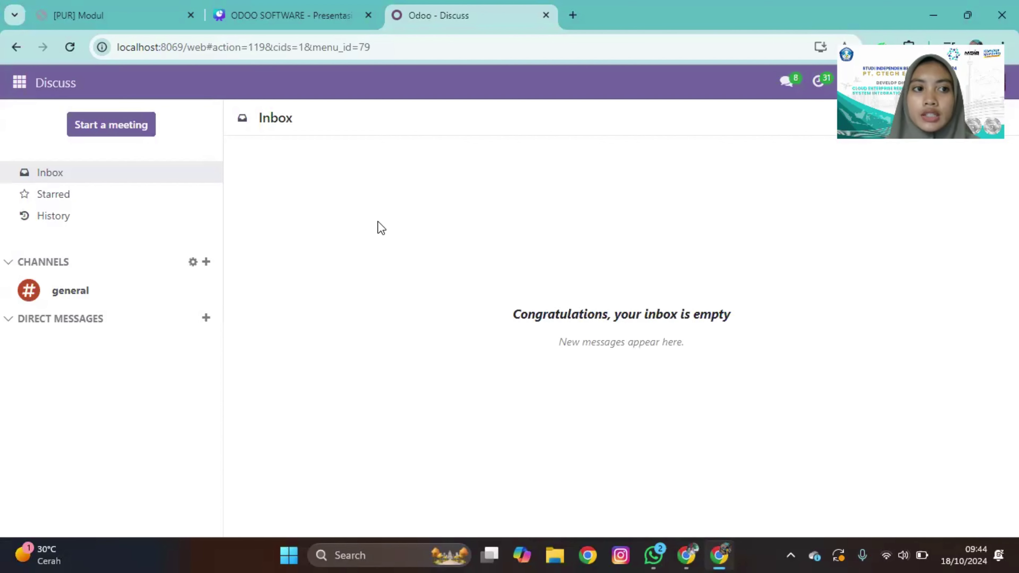
# Step: Open the Apps module from the Home Menu to browse installable applications like Sales, CRM and Purchase
pyautogui.click(21, 84)
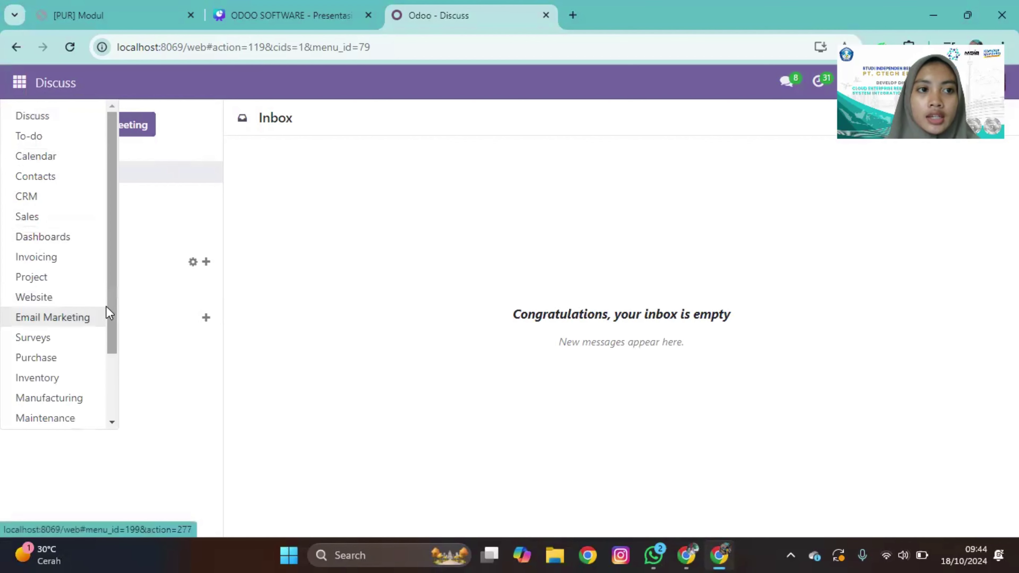
pyautogui.moveTo(114, 314); pyautogui.dragTo(118, 423)
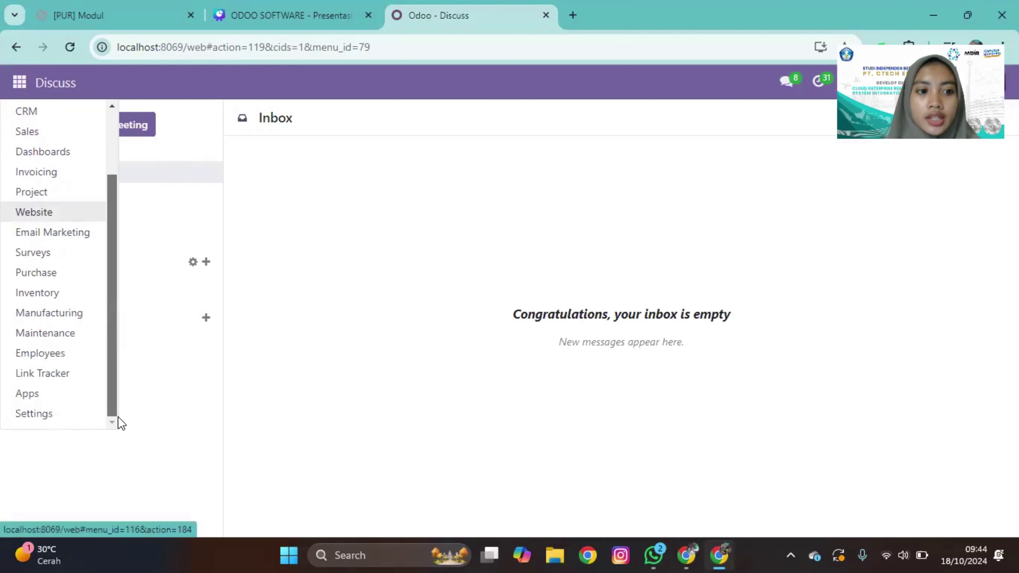
pyautogui.click(62, 399)
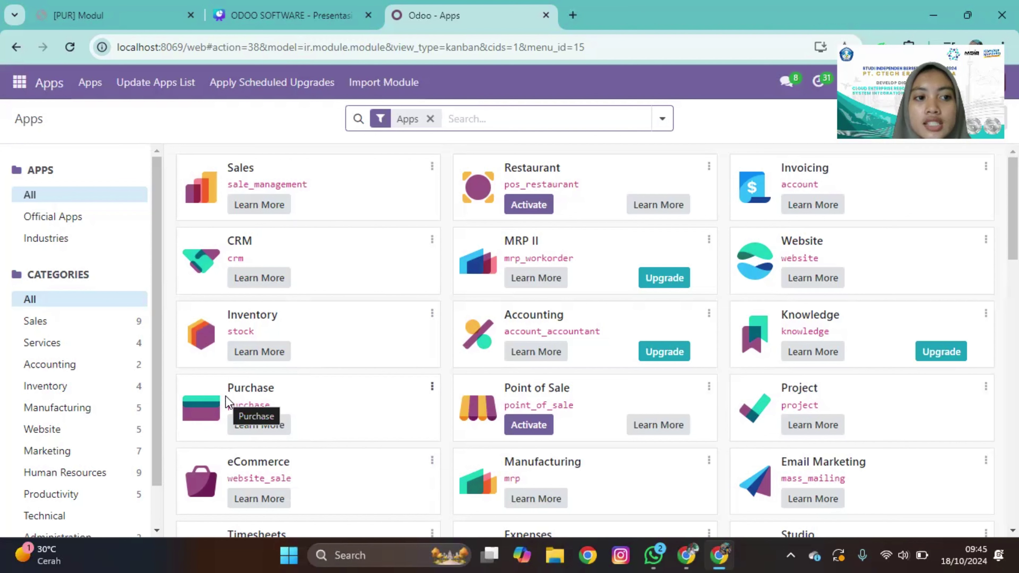
# Step: Go to Purchase > Orders > Purchase Orders to list confirmed orders P00008 to P00011
pyautogui.click(18, 83)
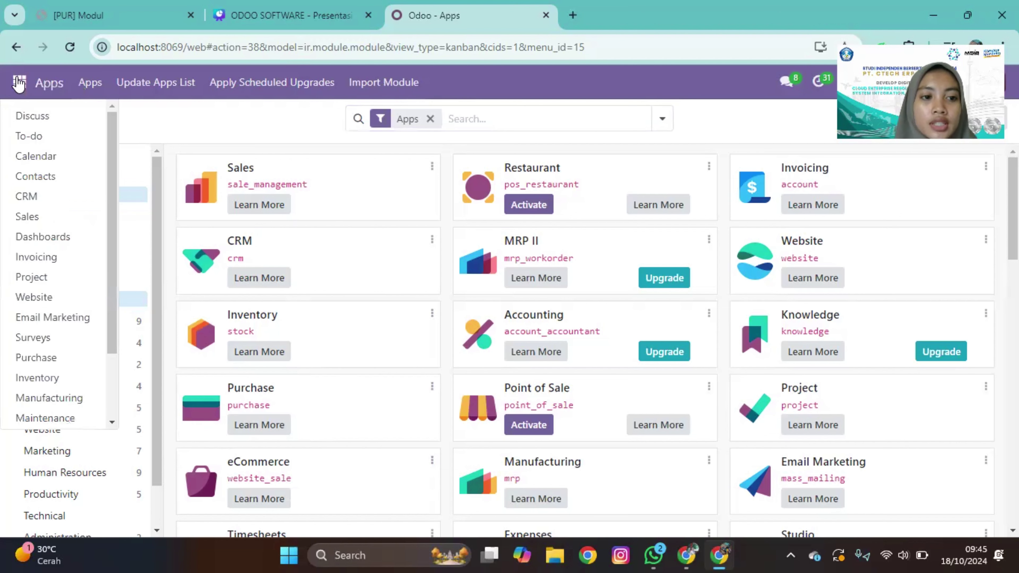
pyautogui.click(58, 358)
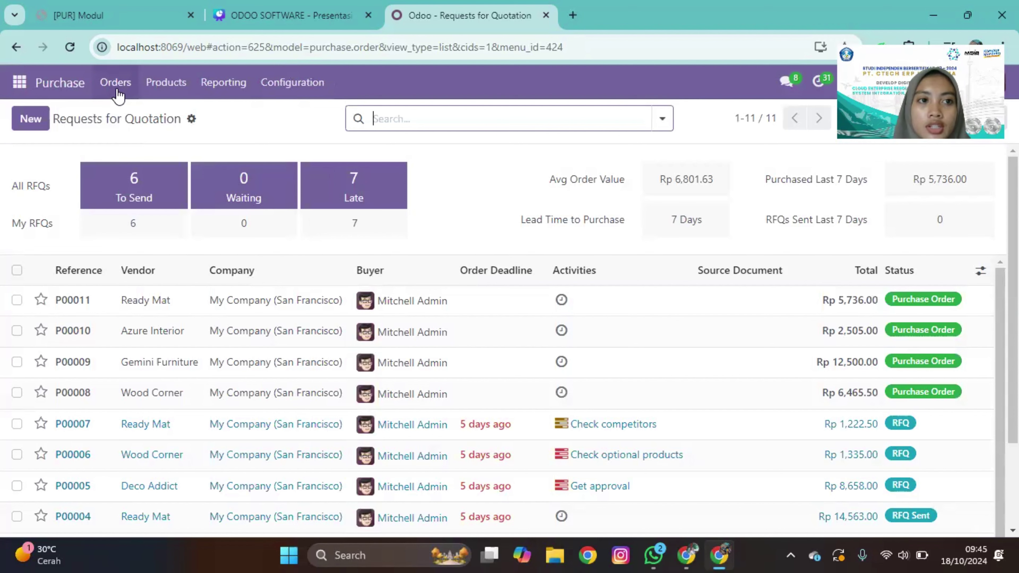
pyautogui.click(117, 93)
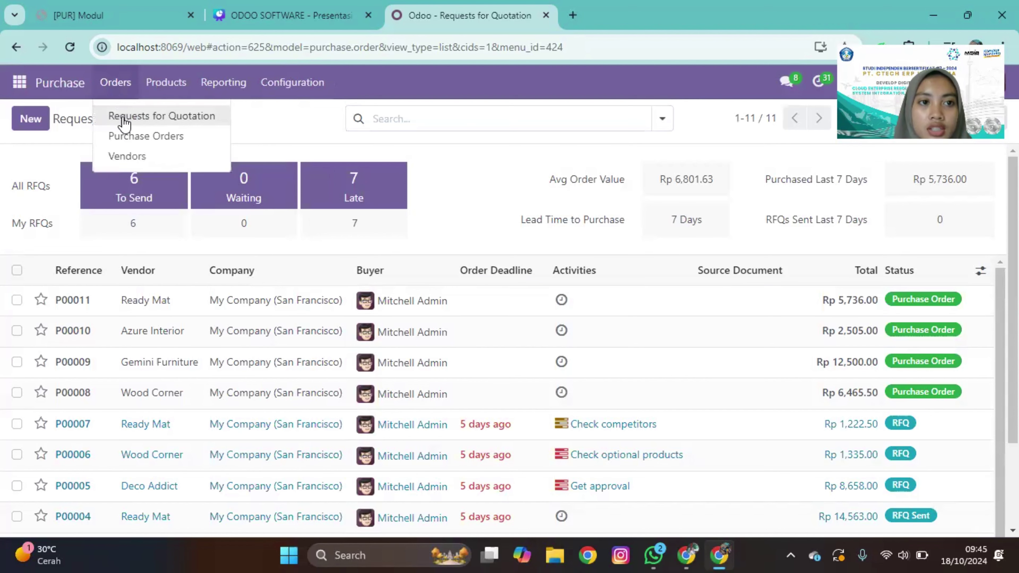
pyautogui.click(129, 138)
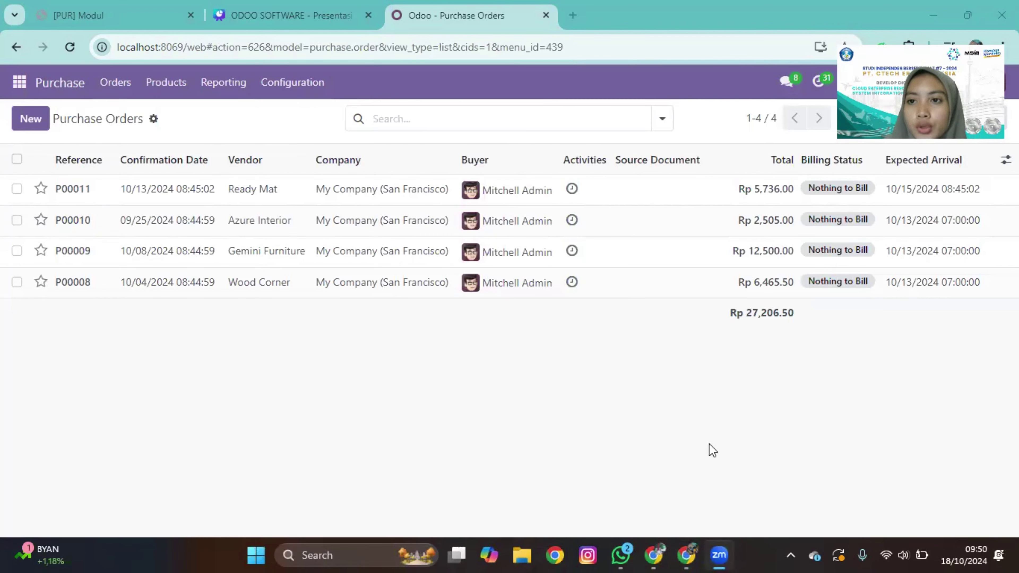
# Step: Create a new request for quotation and select its vendor
pyautogui.click(30, 118)
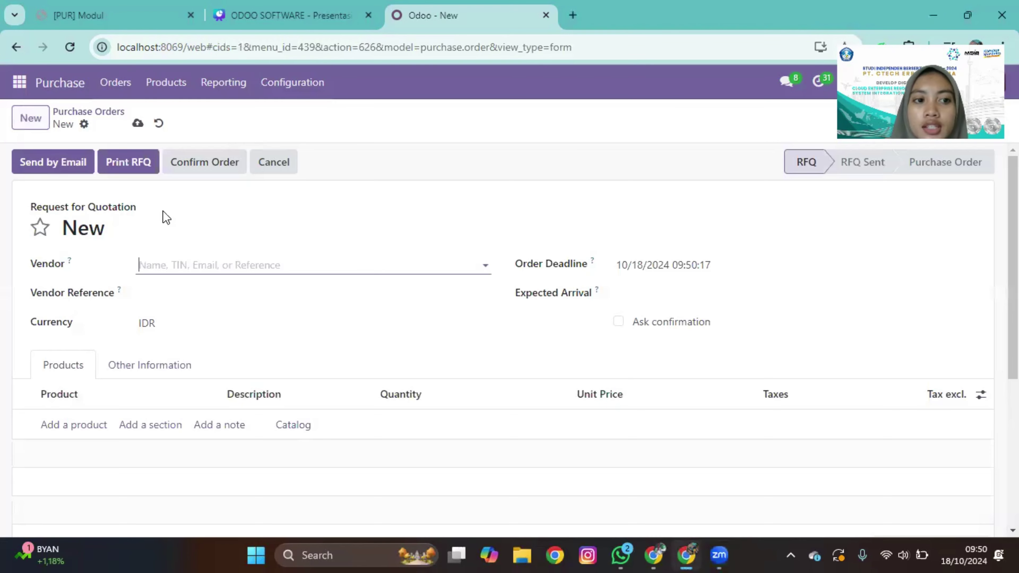
pyautogui.click(200, 267)
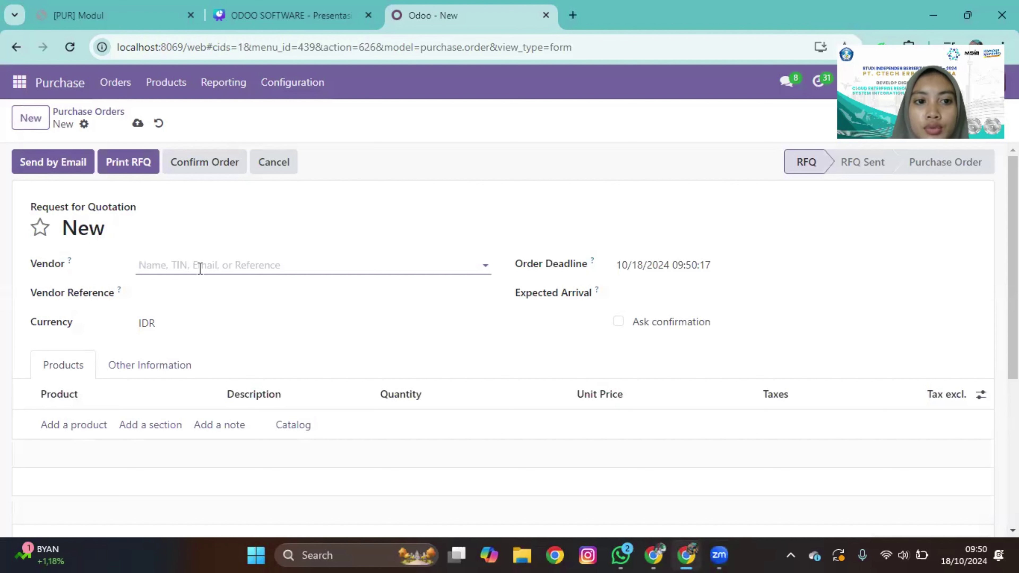
pyautogui.click(222, 335)
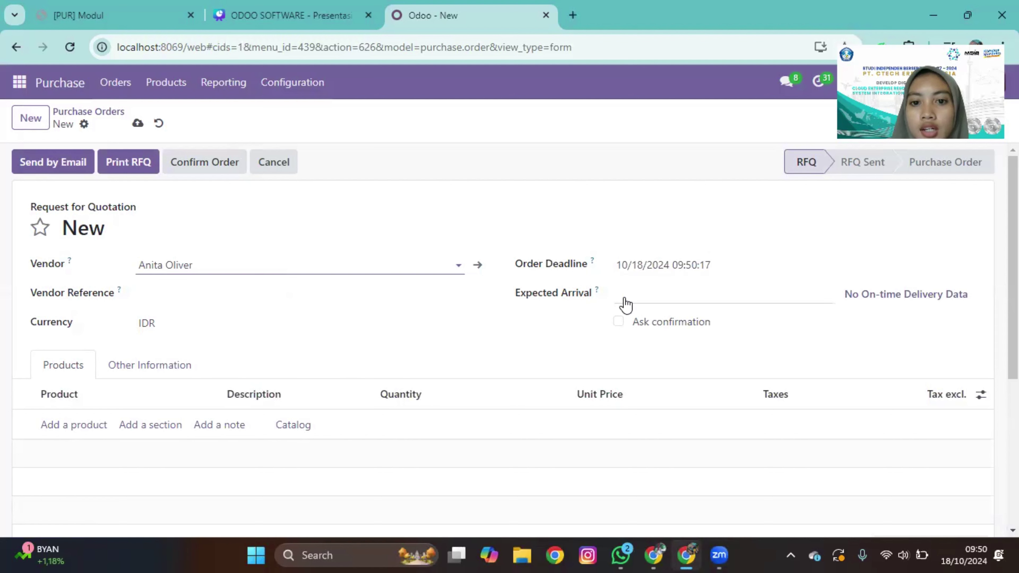
# Step: Set the Expected Arrival date to 10/19/2024 09:00:00
pyautogui.click(646, 303)
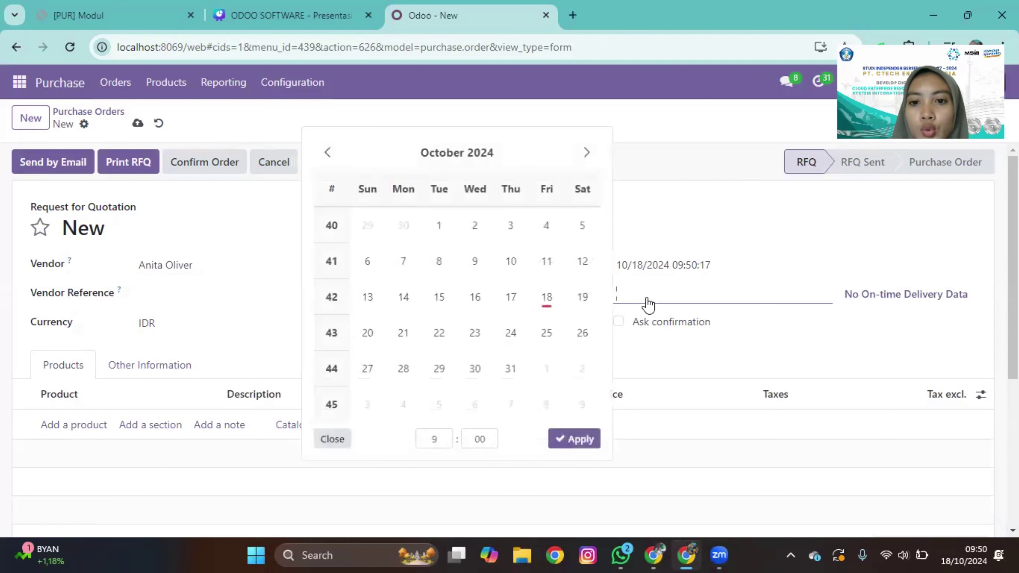
pyautogui.click(582, 296)
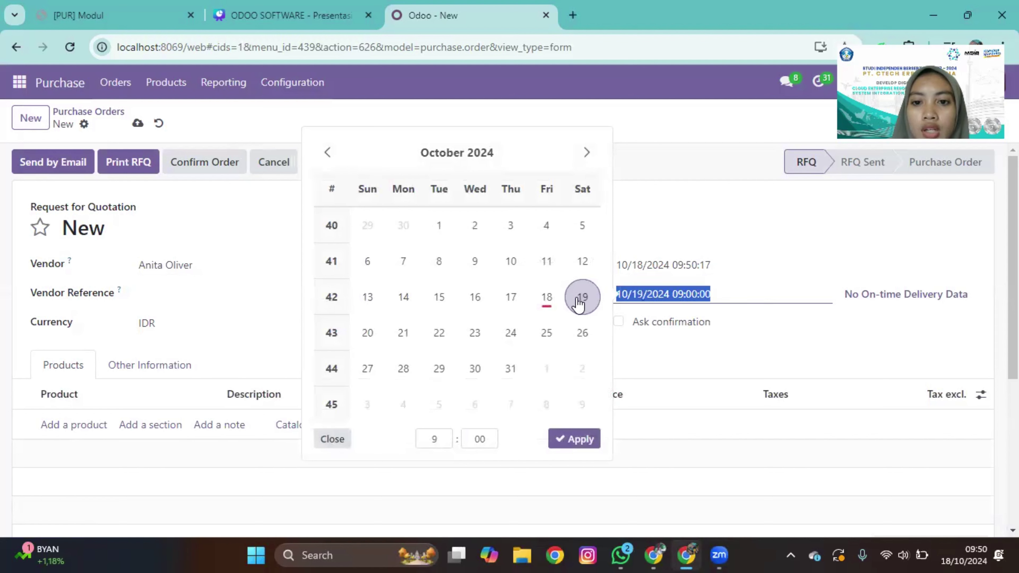
pyautogui.click(574, 437)
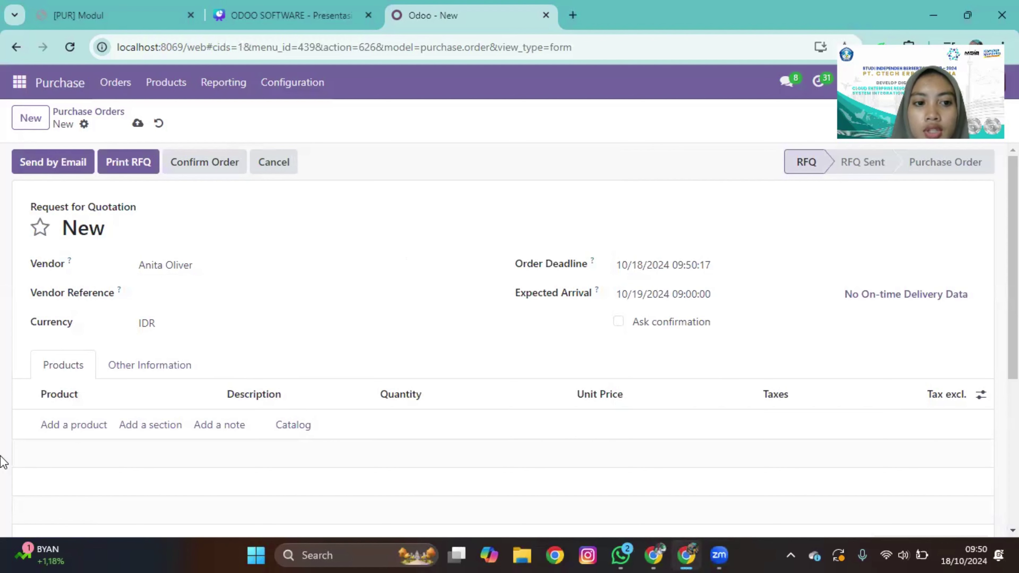
# Step: Add a [E-COM07] Large Cabinet line with quantity 5
pyautogui.click(77, 425)
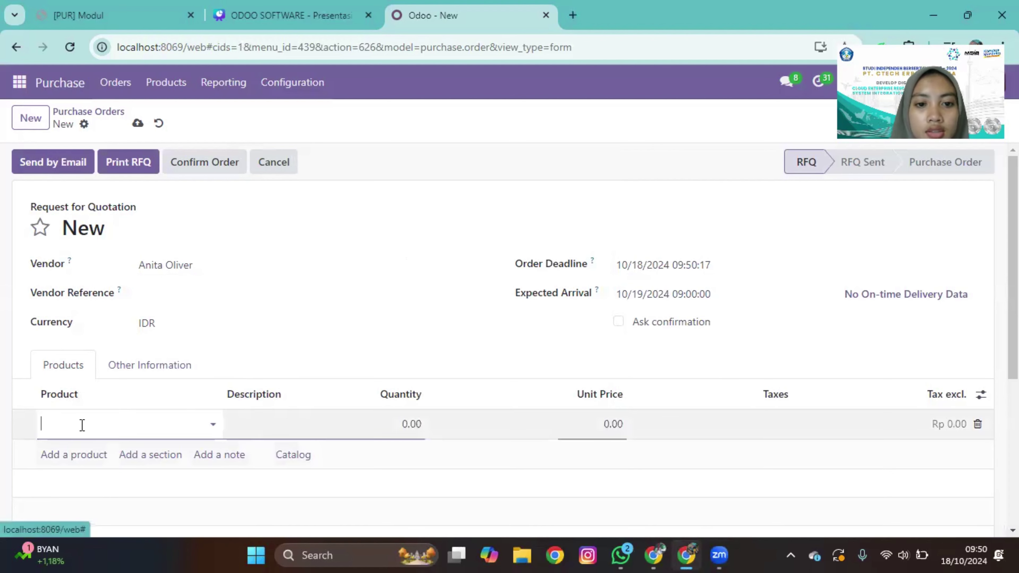
pyautogui.click(213, 422)
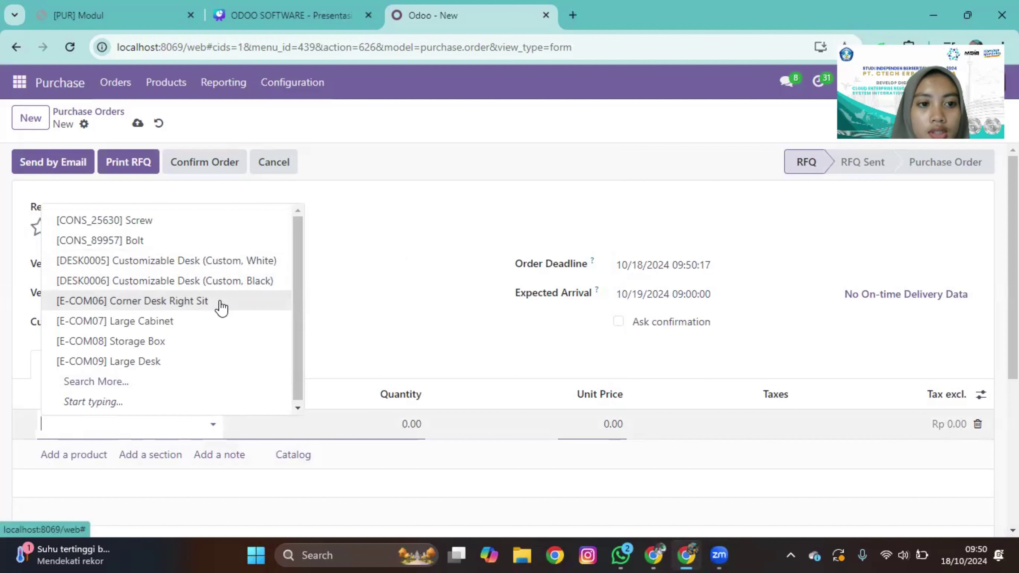
pyautogui.click(217, 328)
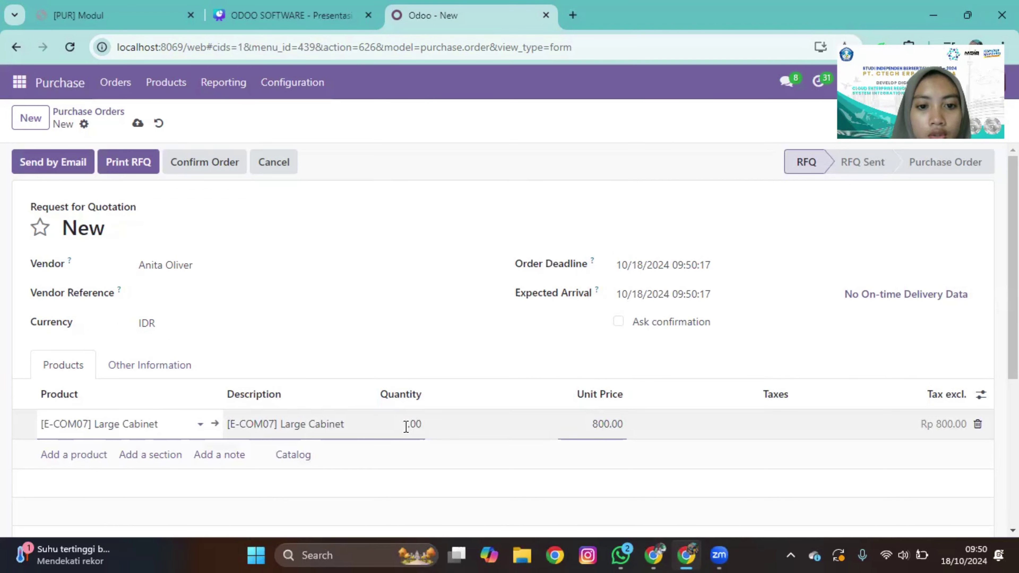
pyautogui.moveTo(406, 426); pyautogui.dragTo(426, 427)
pyautogui.press('BackSpace')
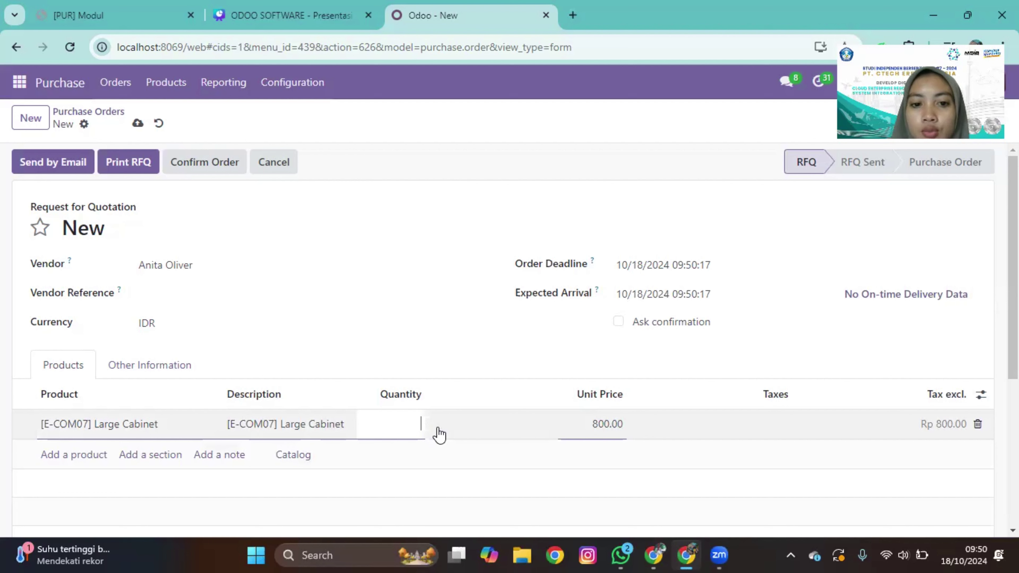
pyautogui.write('5')
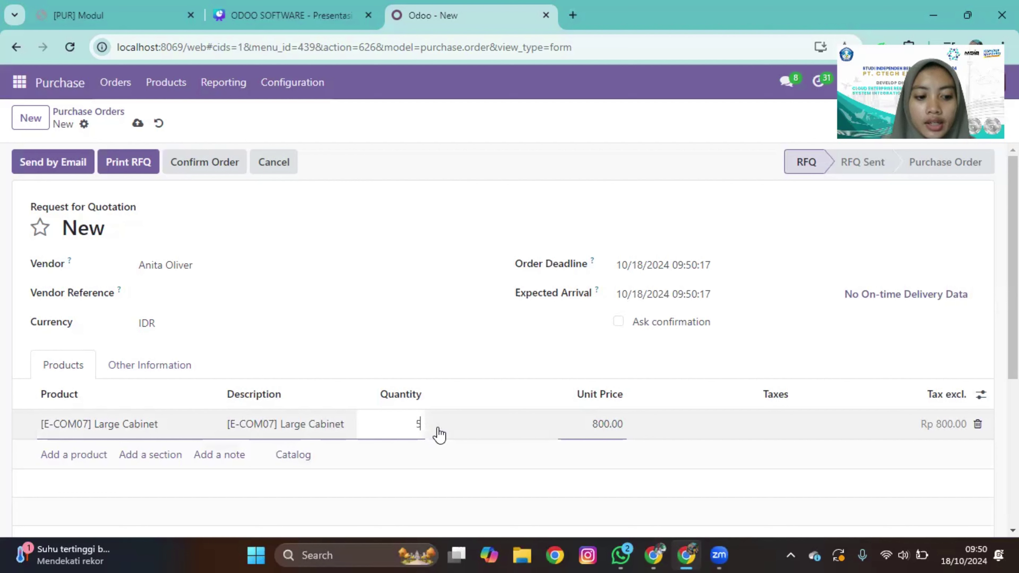
pyautogui.press('Tab')
# Step: Set the line's unit price to 14,000.00 and apply the 11% tax
pyautogui.press('BackSpace')
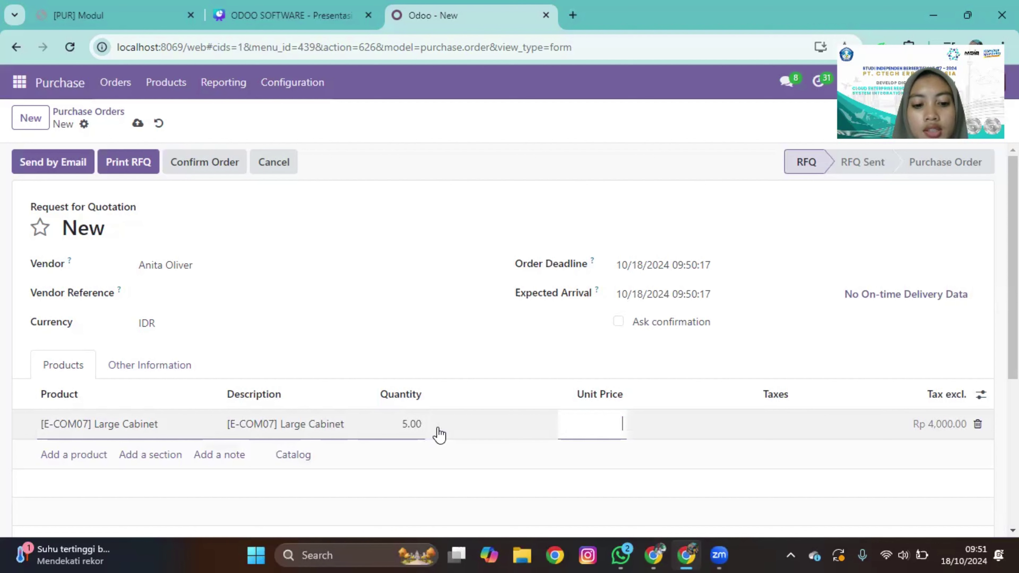
pyautogui.write('14000')
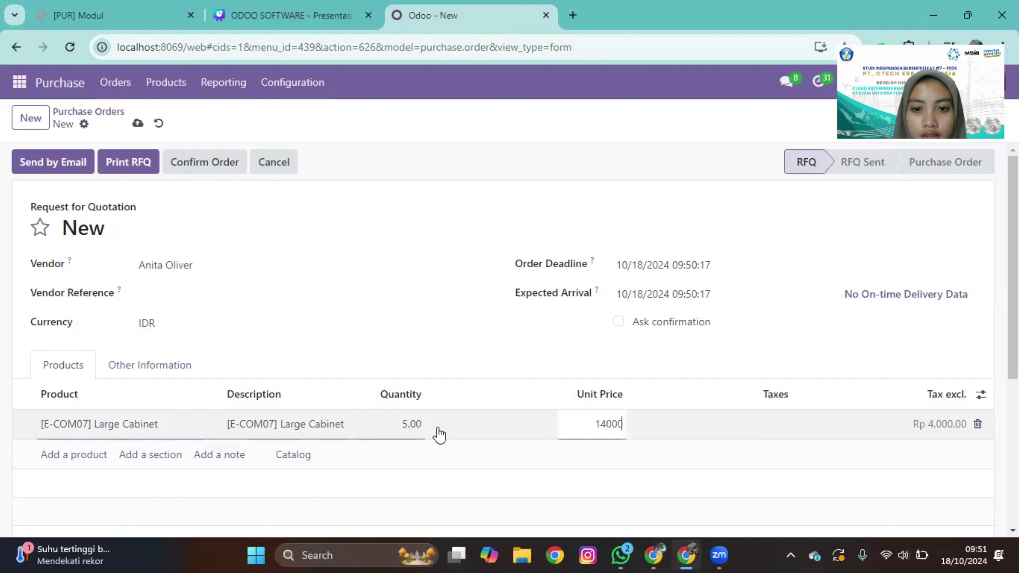
pyautogui.press('Tab')
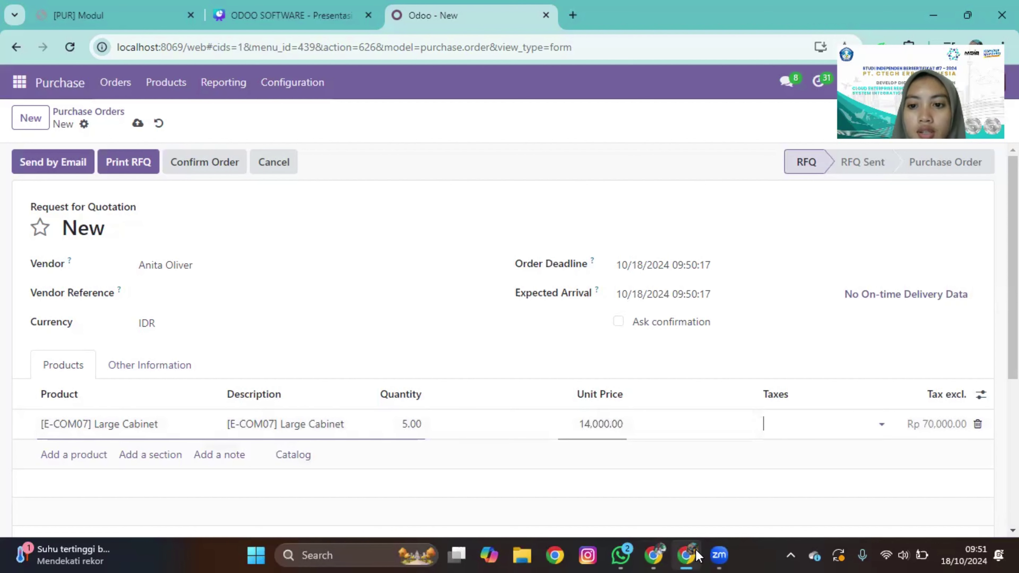
pyautogui.click(882, 424)
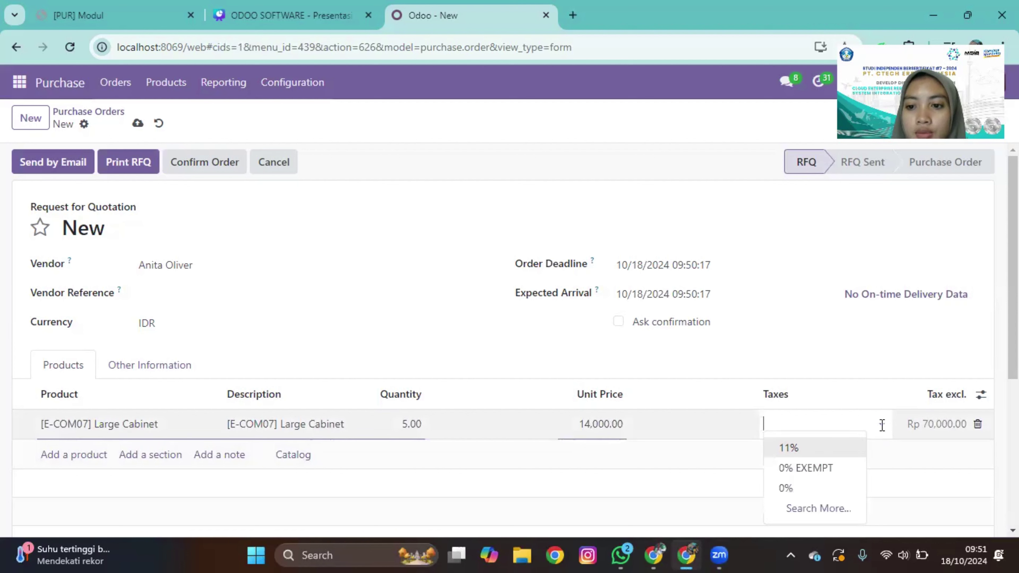
pyautogui.click(842, 448)
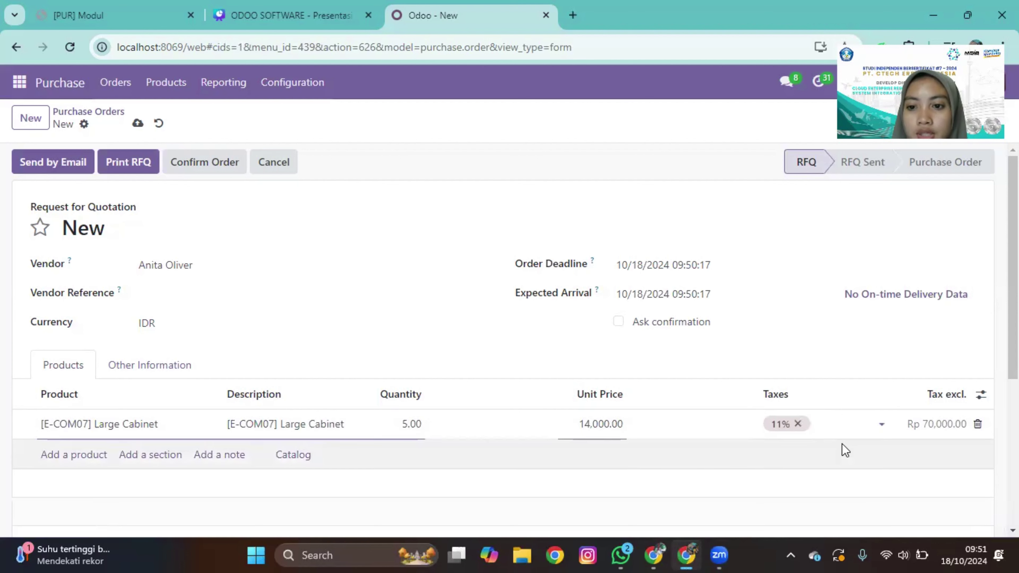
# Step: Save the quotation as RFQ P00013 and review its Rp 77,700.00 total
pyautogui.scroll(-3, 992, 391)
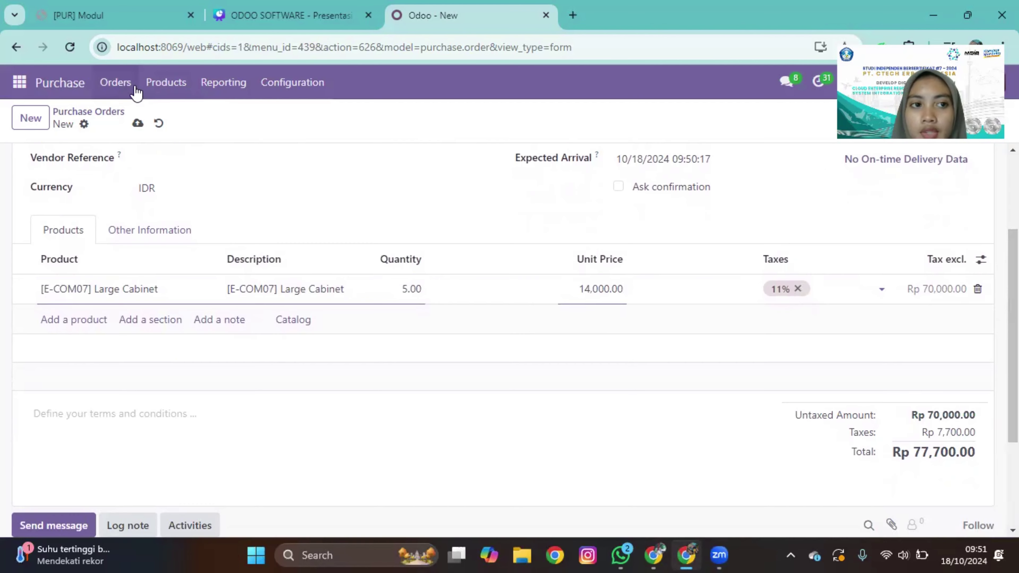
pyautogui.click(138, 125)
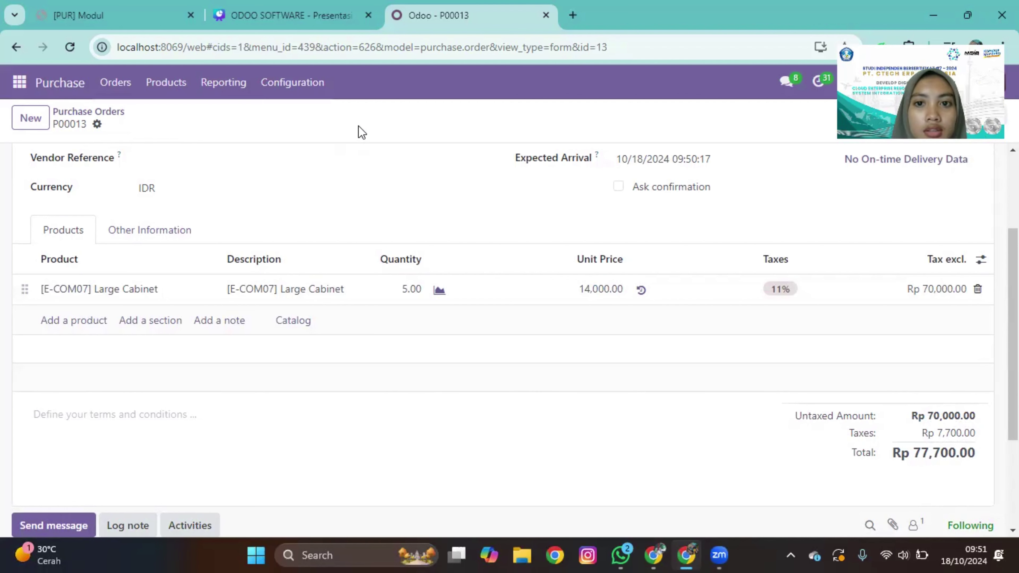
pyautogui.scroll(3, 176, 311)
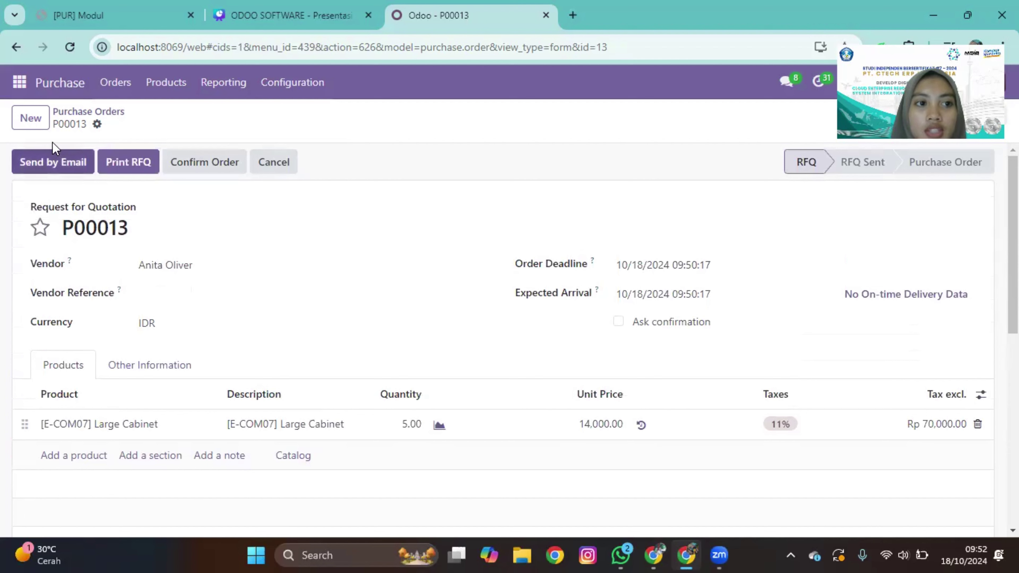
# Step: Send RFQ P00013 by email to the vendor with the PDF attached
pyautogui.click(62, 155)
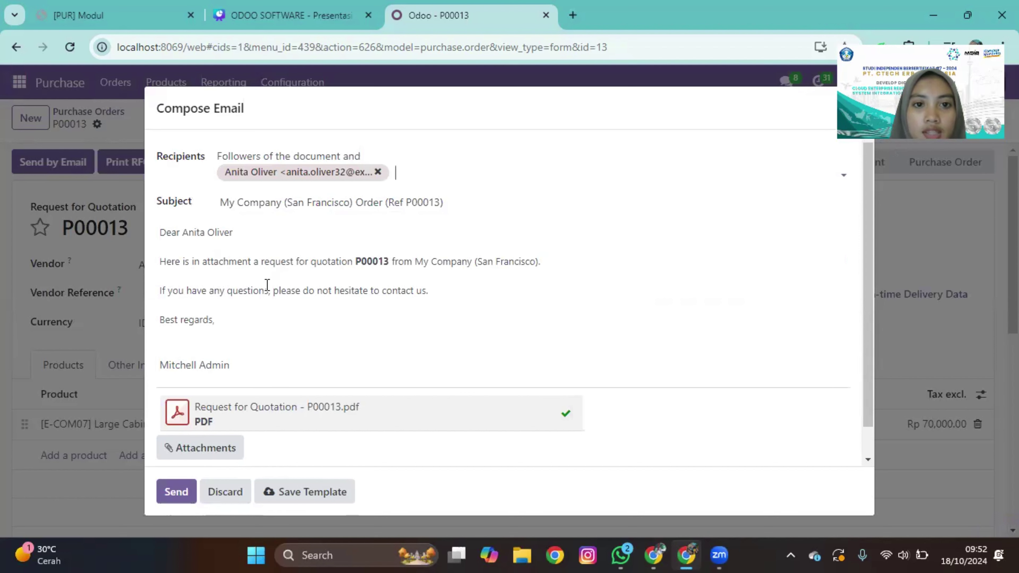
pyautogui.click(177, 491)
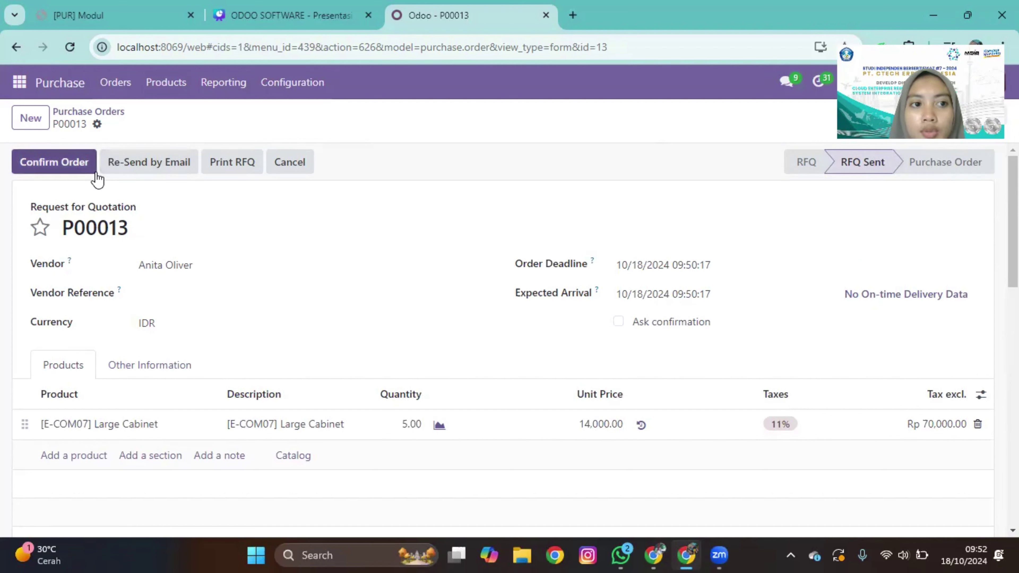
# Step: Confirm P00013 as a purchase order and return to the Purchase Orders list
pyautogui.click(80, 167)
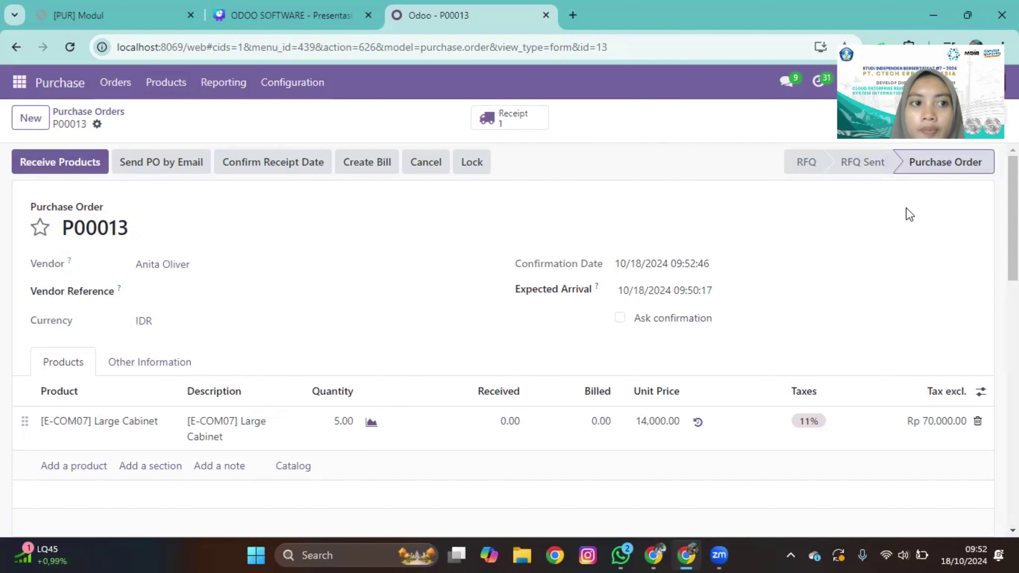
pyautogui.click(64, 111)
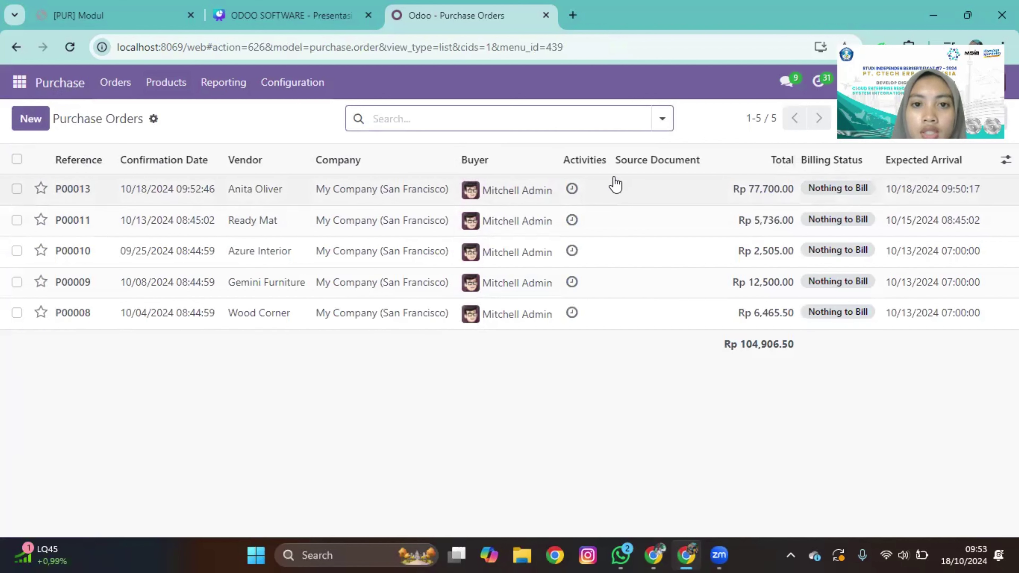
# Step: Open Orders > Requests for Quotation and create a new blank RFQ
pyautogui.click(169, 72)
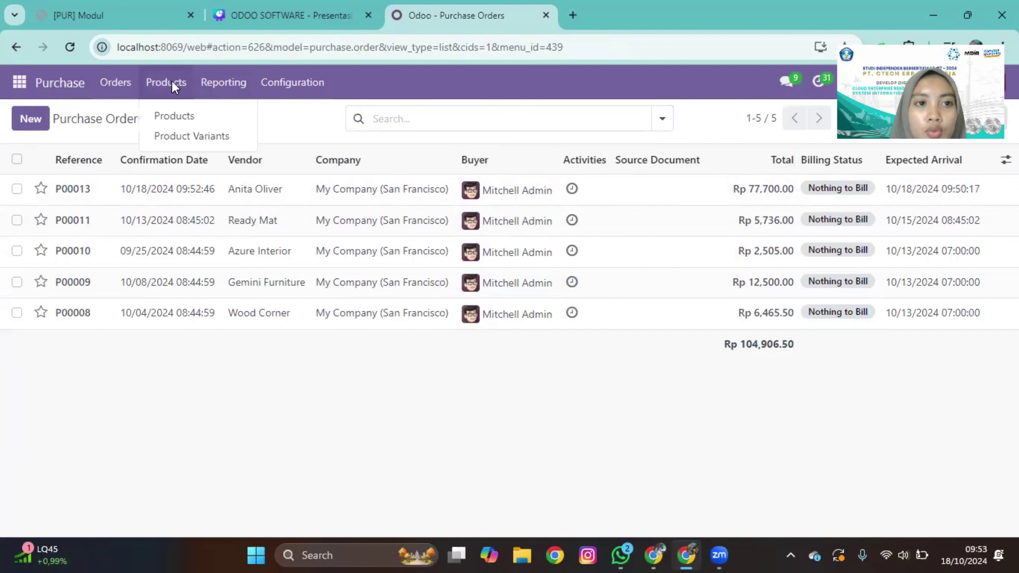
pyautogui.click(111, 76)
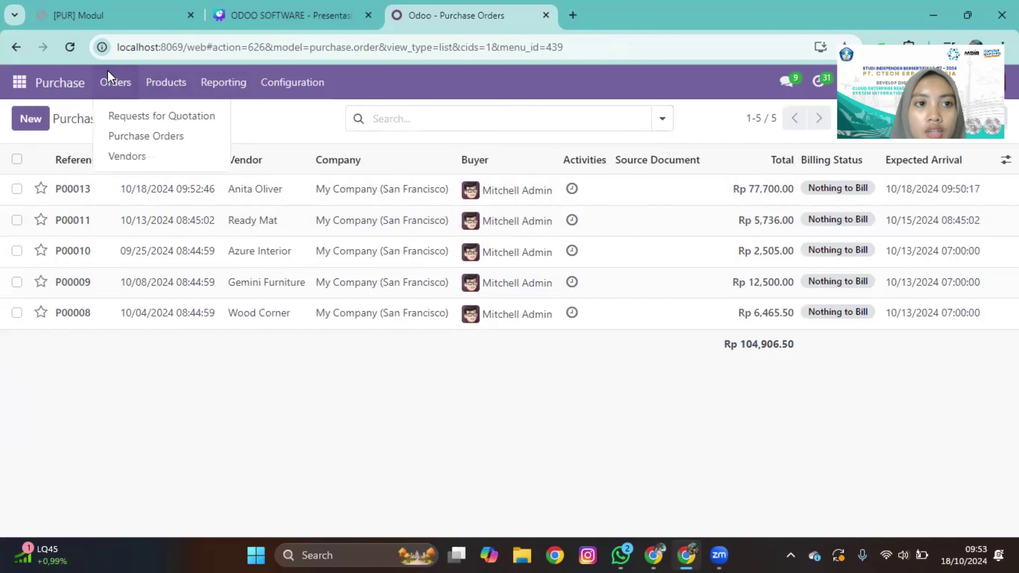
pyautogui.click(131, 119)
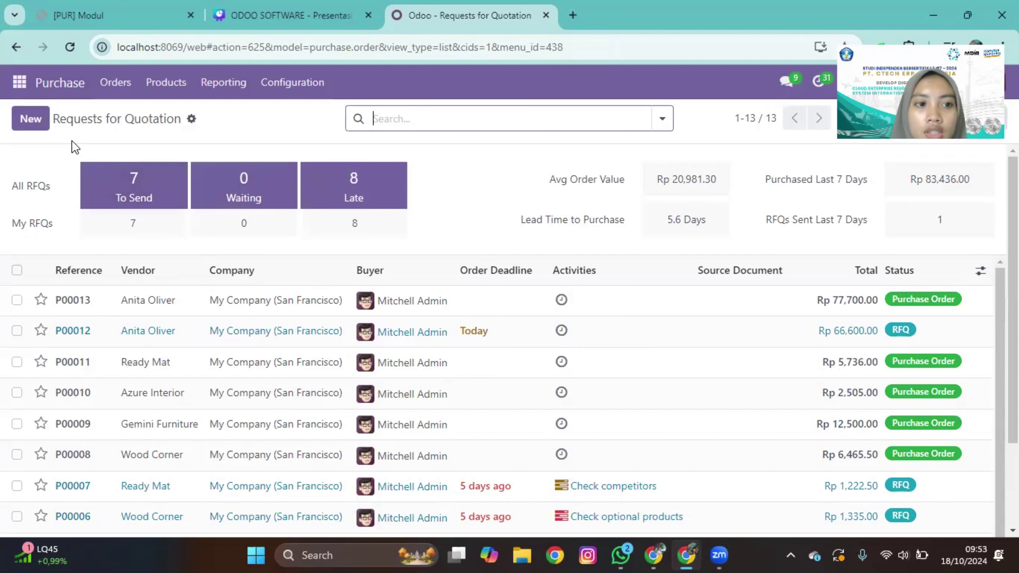
pyautogui.click(31, 119)
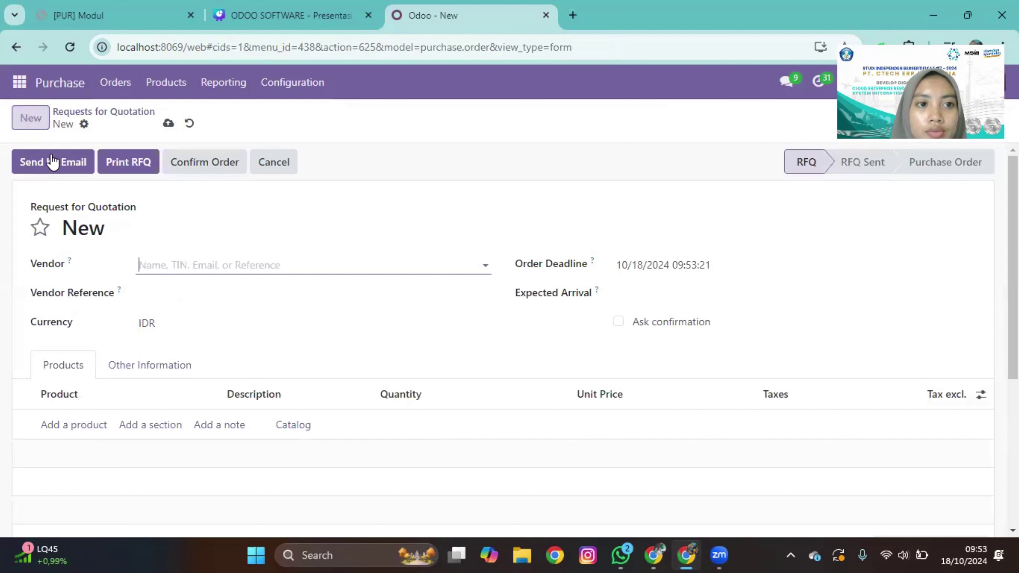
# Step: Choose the vendor contact, replacing the initial Azure Interior pick with a different contact
pyautogui.click(200, 272)
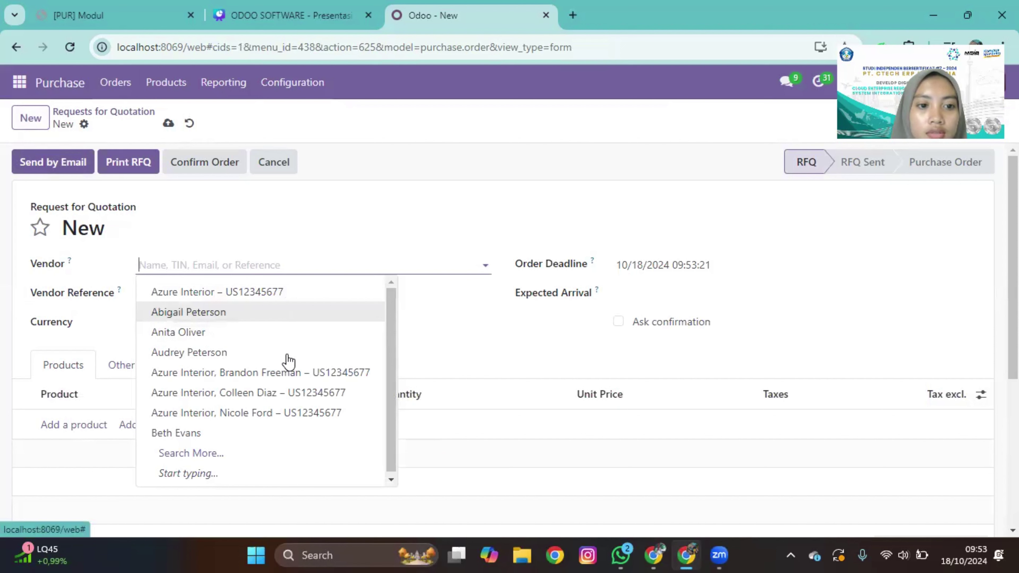
pyautogui.click(294, 414)
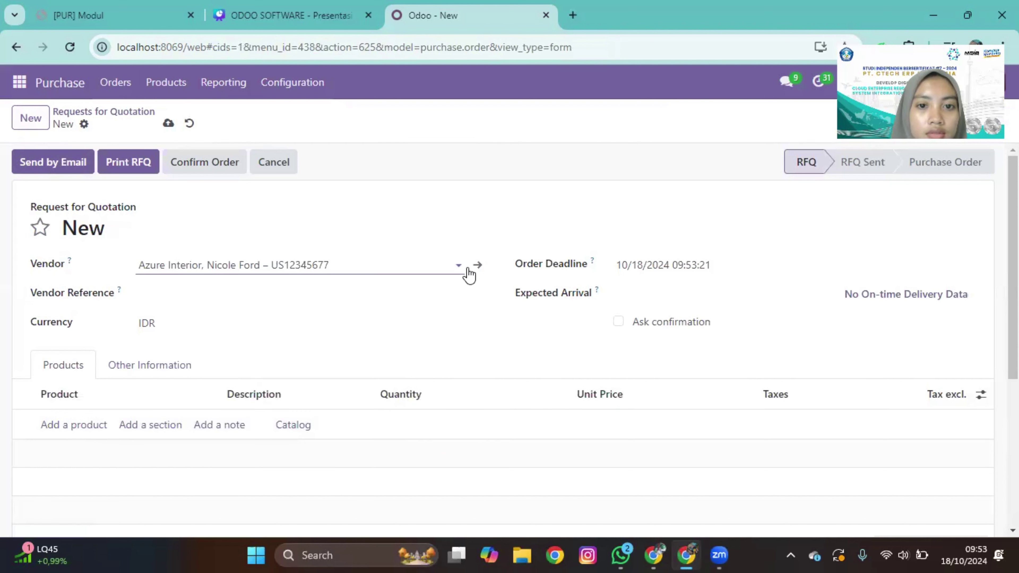
pyautogui.click(458, 265)
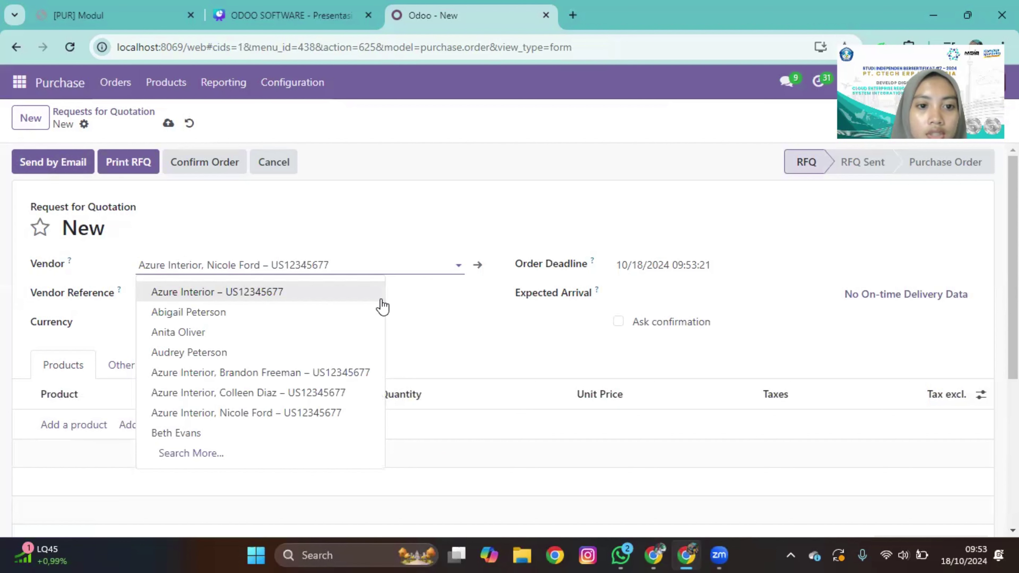
pyautogui.click(353, 435)
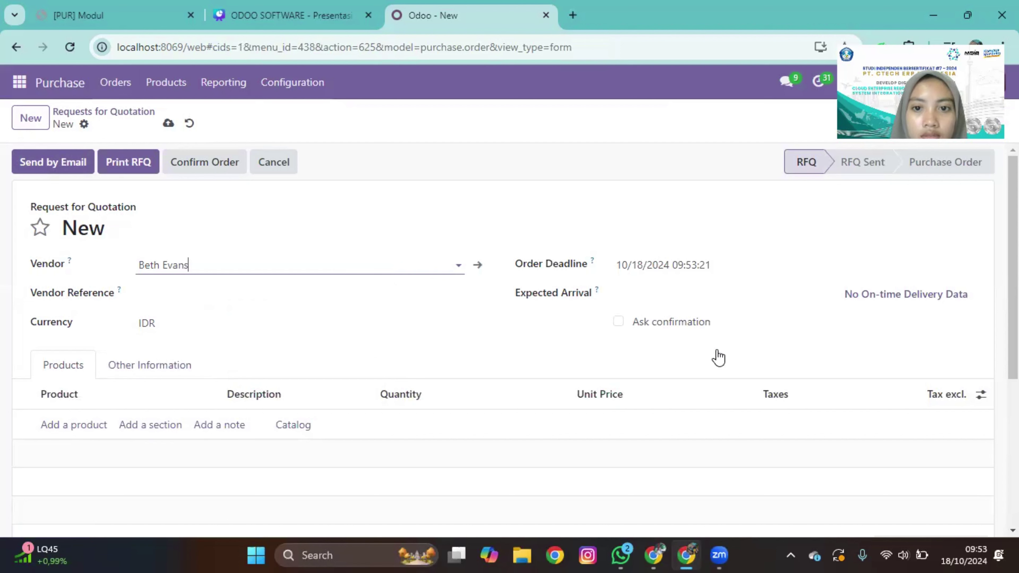
# Step: Set the Expected Arrival date to 10/20/2024 09:00:00
pyautogui.click(682, 300)
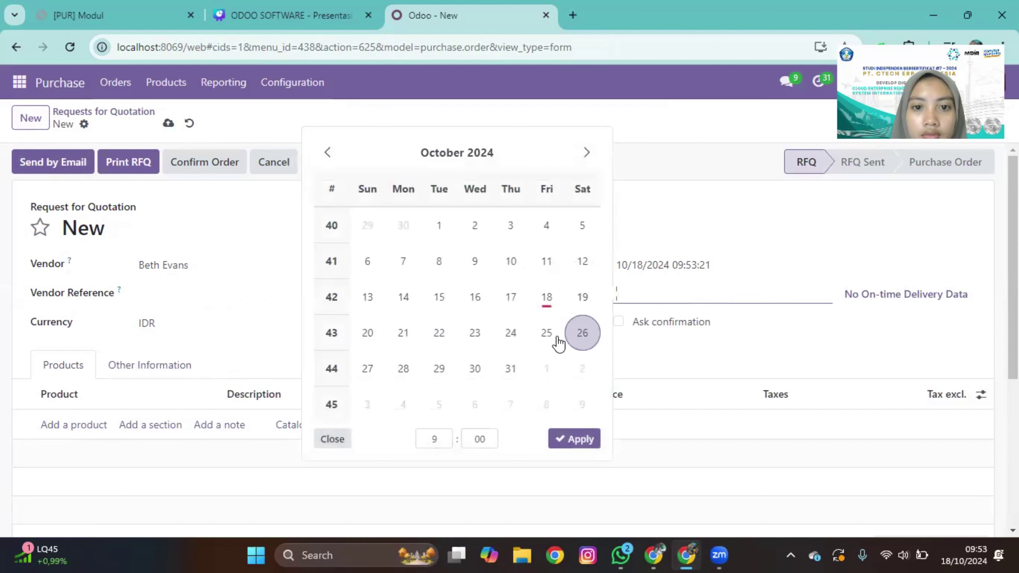
pyautogui.click(368, 332)
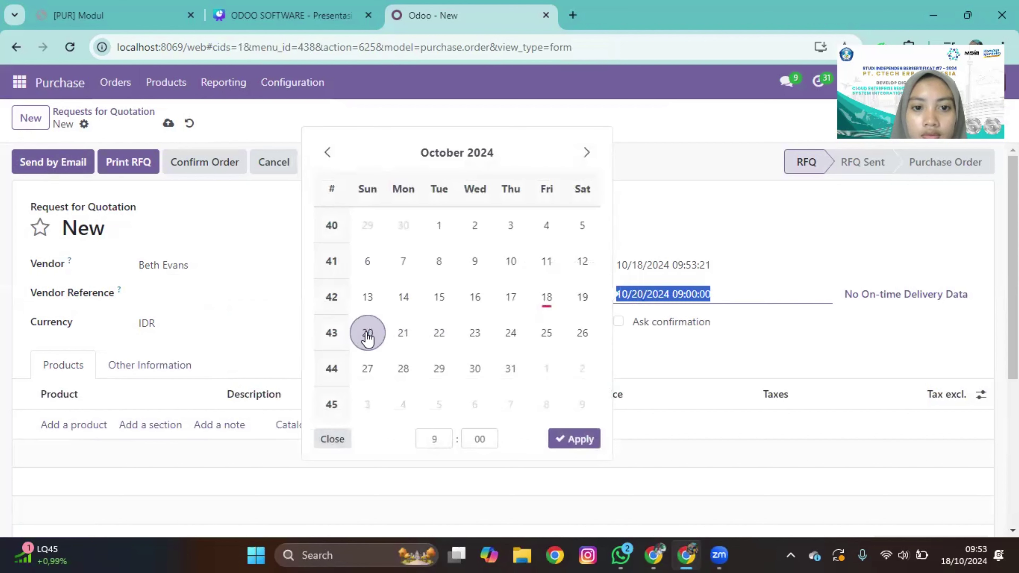
pyautogui.click(582, 441)
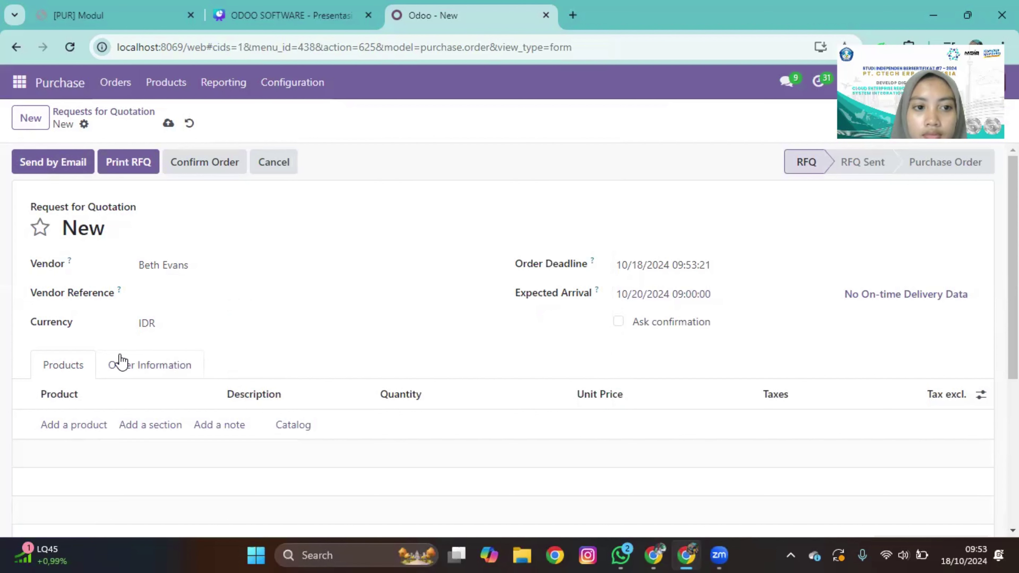
# Step: Add a [E-COM08] Storage Box line with quantity 2
pyautogui.click(76, 425)
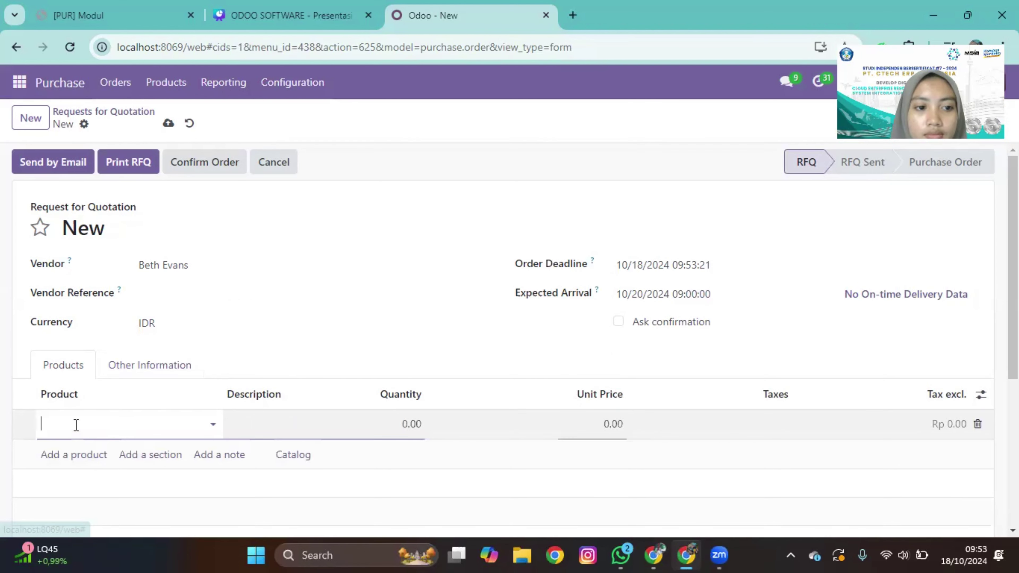
pyautogui.click(212, 424)
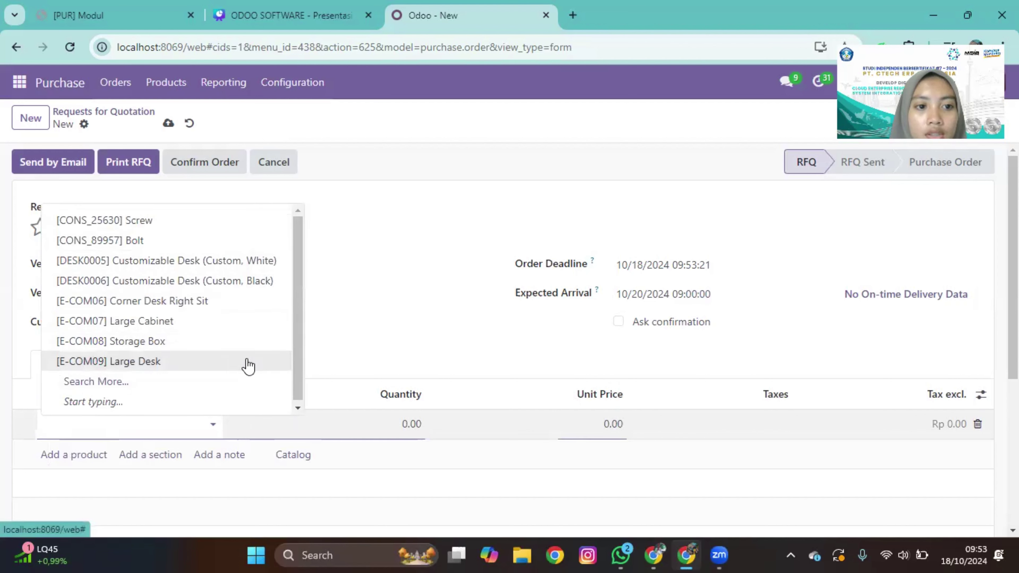
pyautogui.click(160, 342)
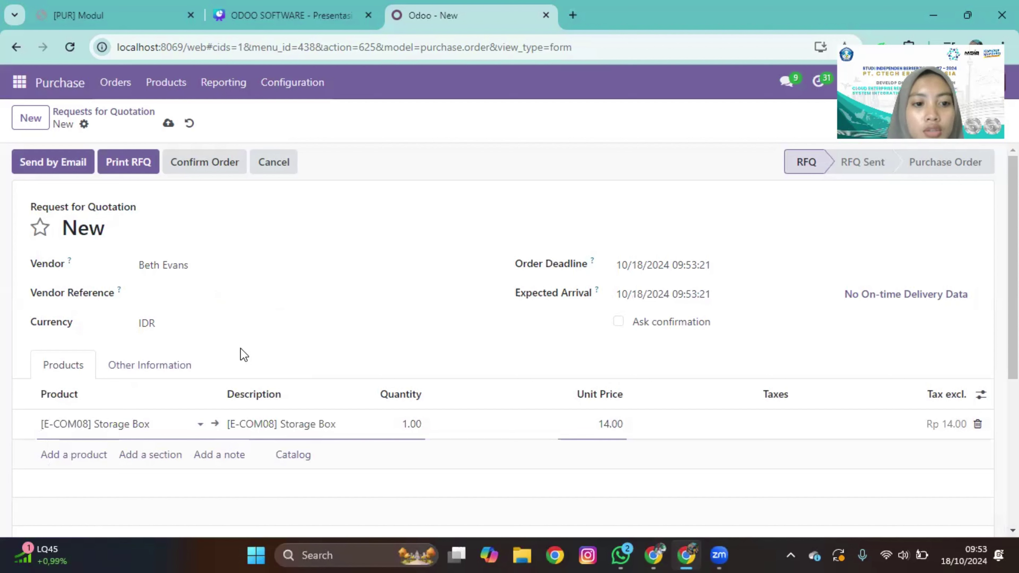
pyautogui.press('Tab')
pyautogui.press('Tab')
pyautogui.press('BackSpace')
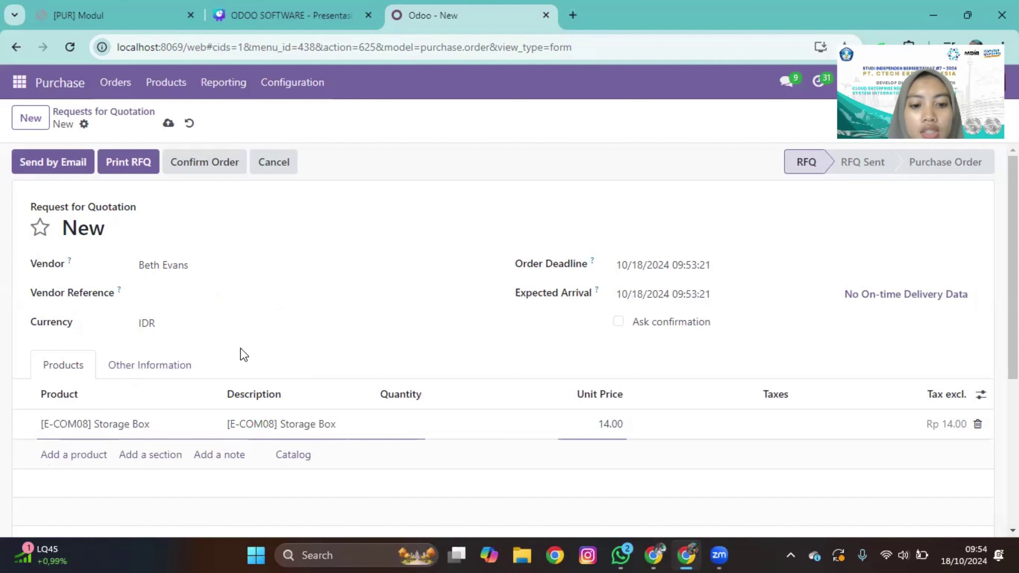
pyautogui.write('2')
pyautogui.press('Tab')
# Step: Set the unit price to 12,500.00 and 11% tax, checking the Rp 27,750.00 total
pyautogui.press('BackSpace')
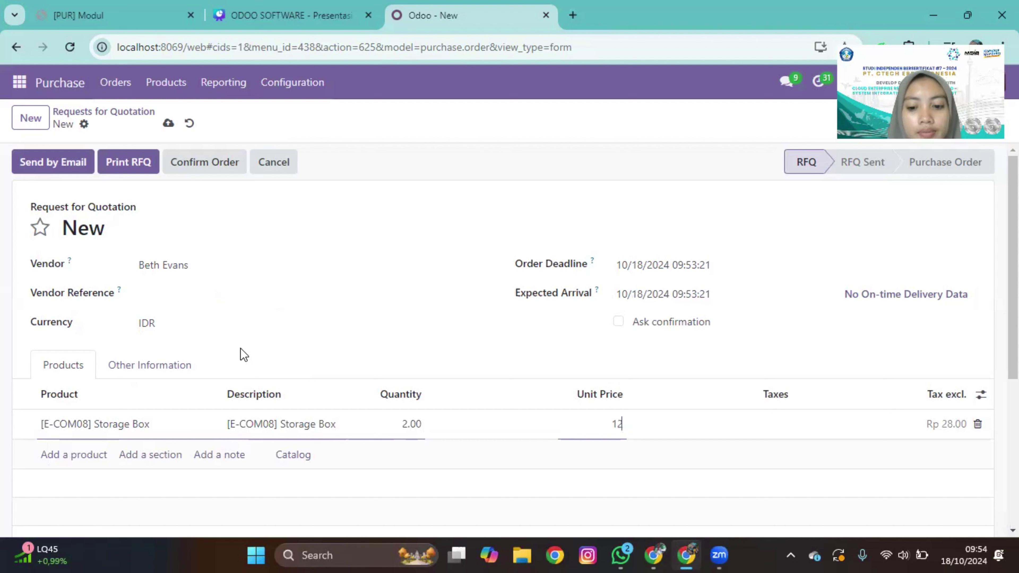
pyautogui.write('12500')
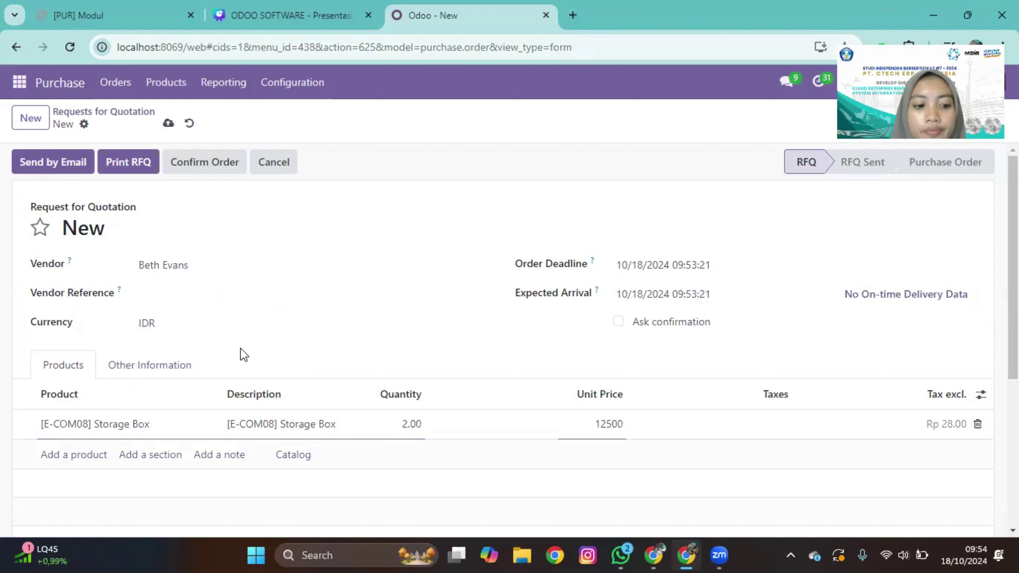
pyautogui.press('Tab')
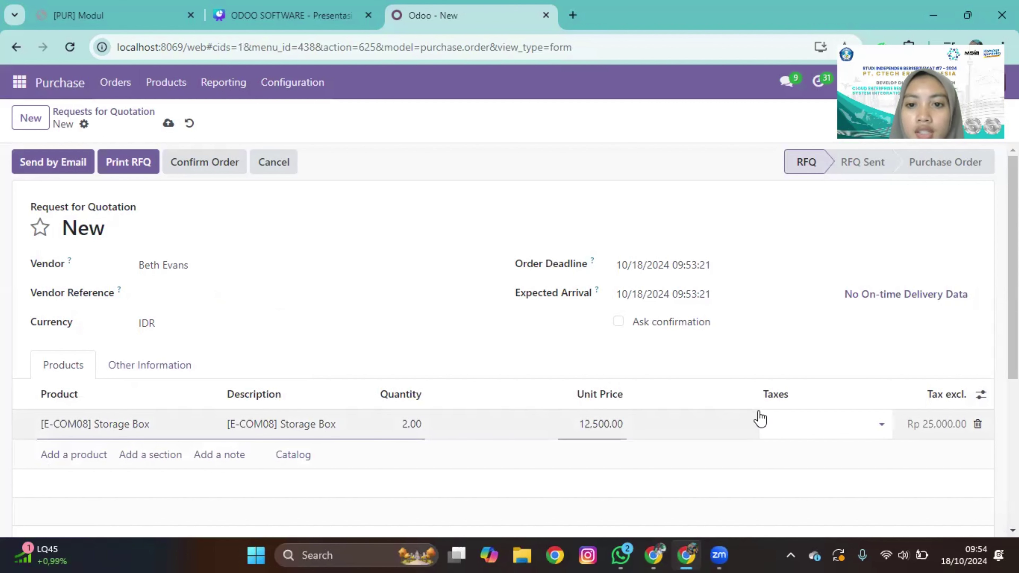
pyautogui.click(885, 424)
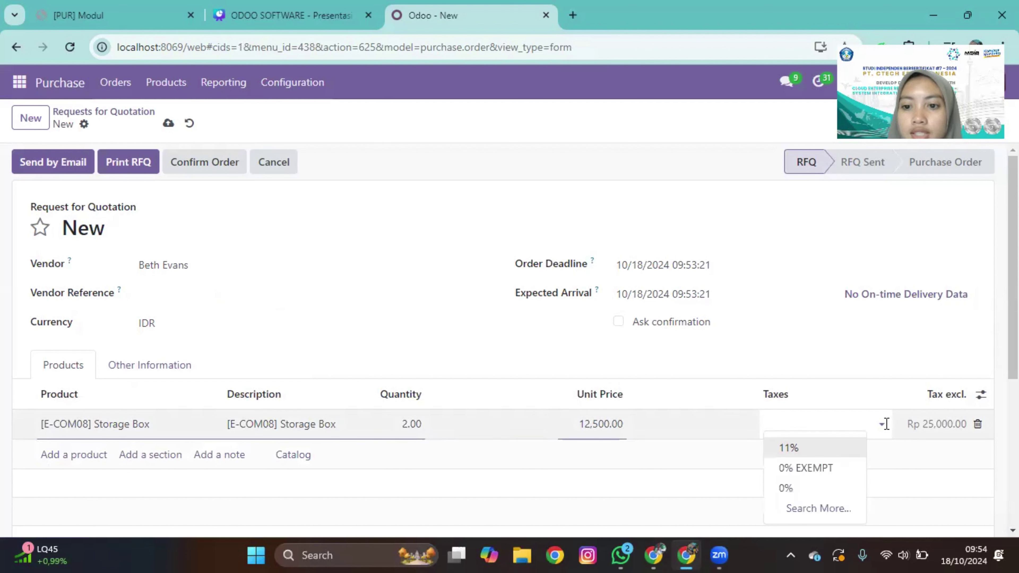
pyautogui.click(863, 450)
pyautogui.scroll(-1, 863, 451)
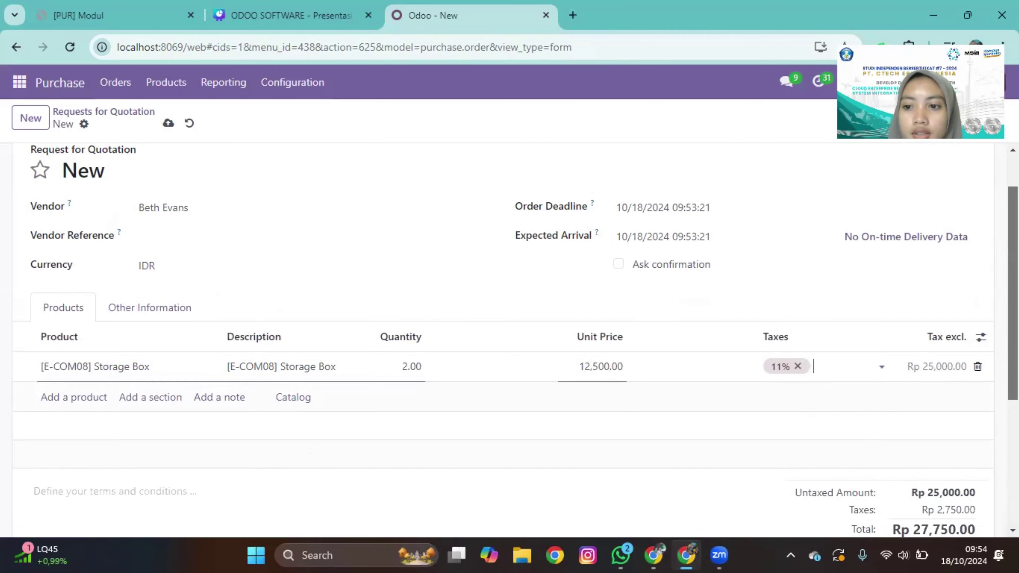
pyautogui.scroll(-2, 509, 341)
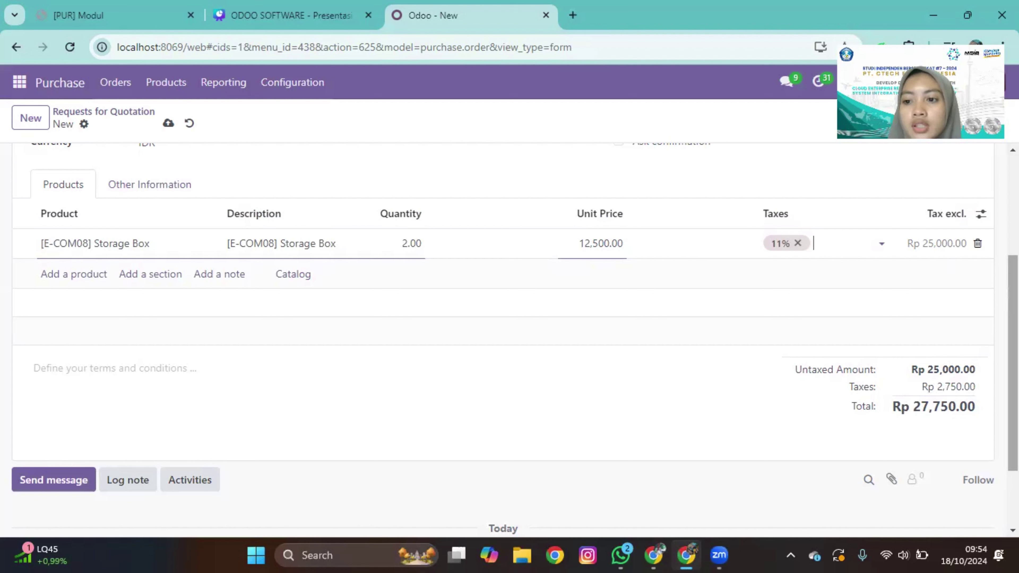
pyautogui.scroll(2, 679, 243)
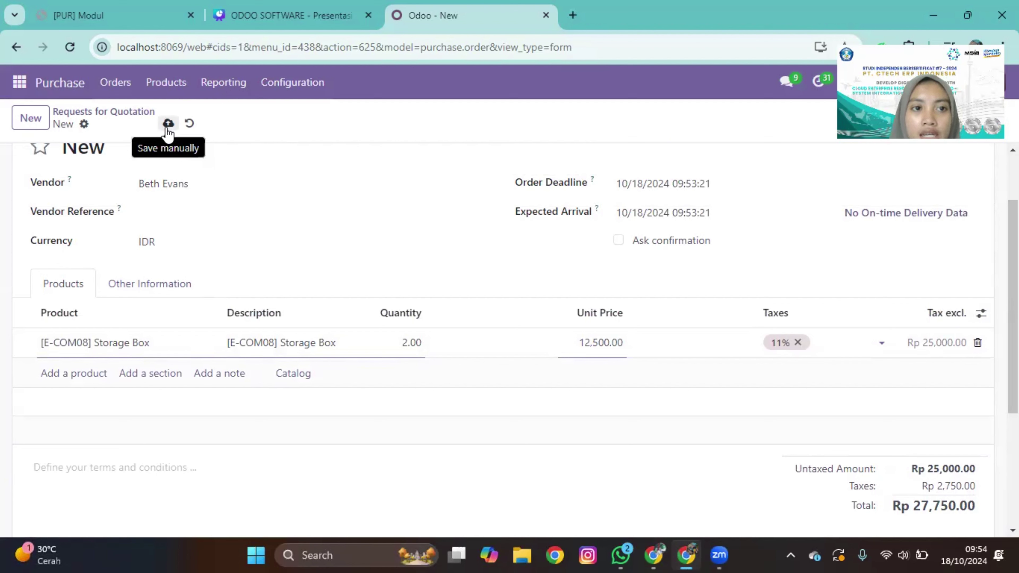
# Step: Save the quotation as P00014 and email it to the vendor, moving it to RFQ Sent
pyautogui.click(167, 128)
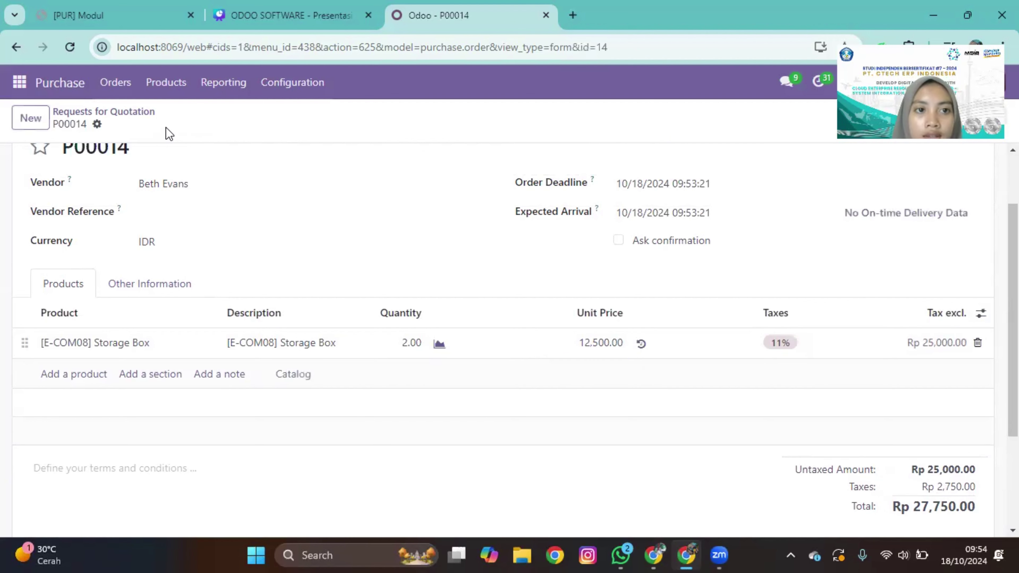
pyautogui.scroll(2, 218, 166)
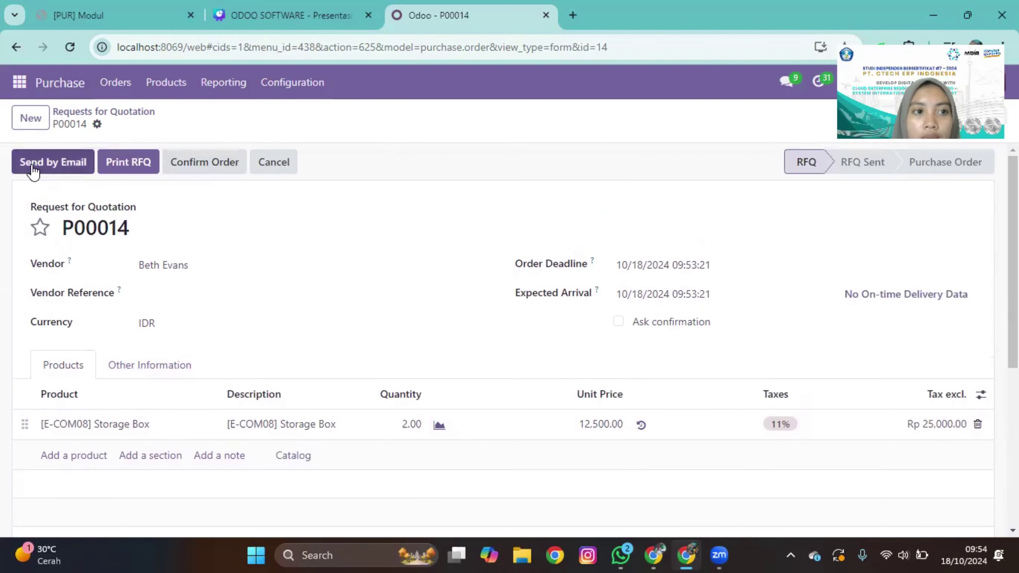
pyautogui.click(33, 169)
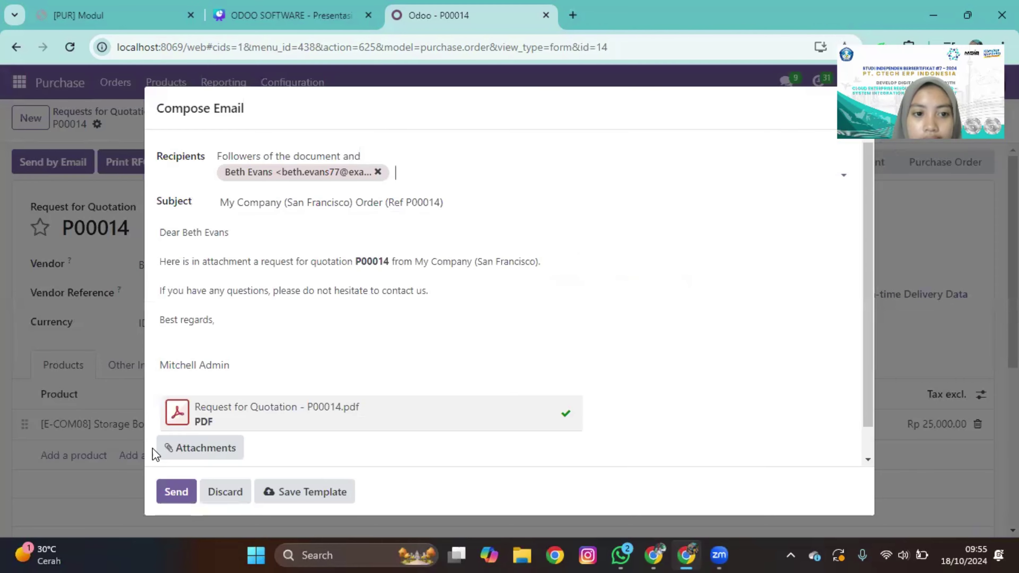
pyautogui.click(183, 495)
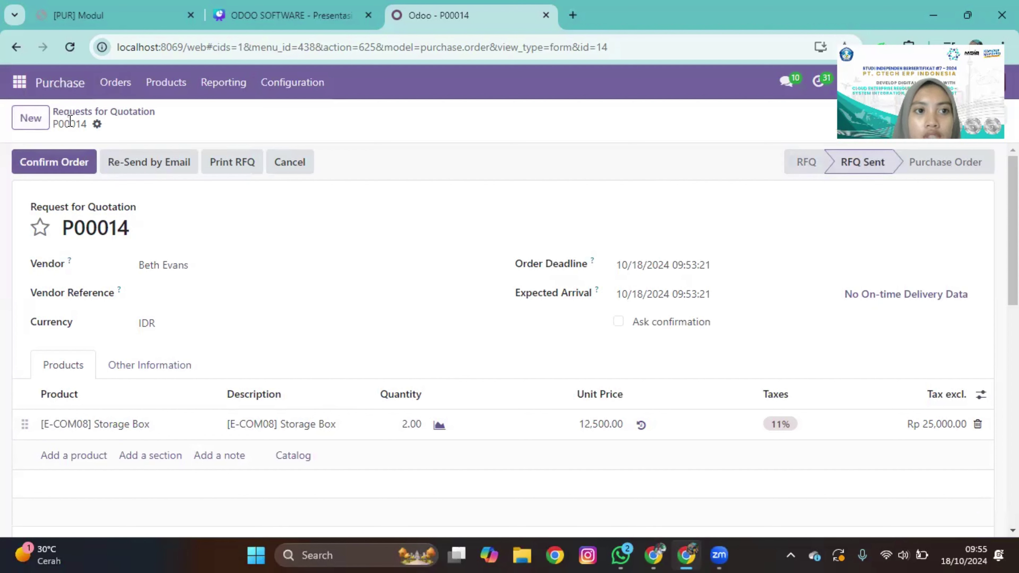
# Step: Return to Requests for Quotation, then go to Orders > Vendors in Purchase
pyautogui.click(104, 111)
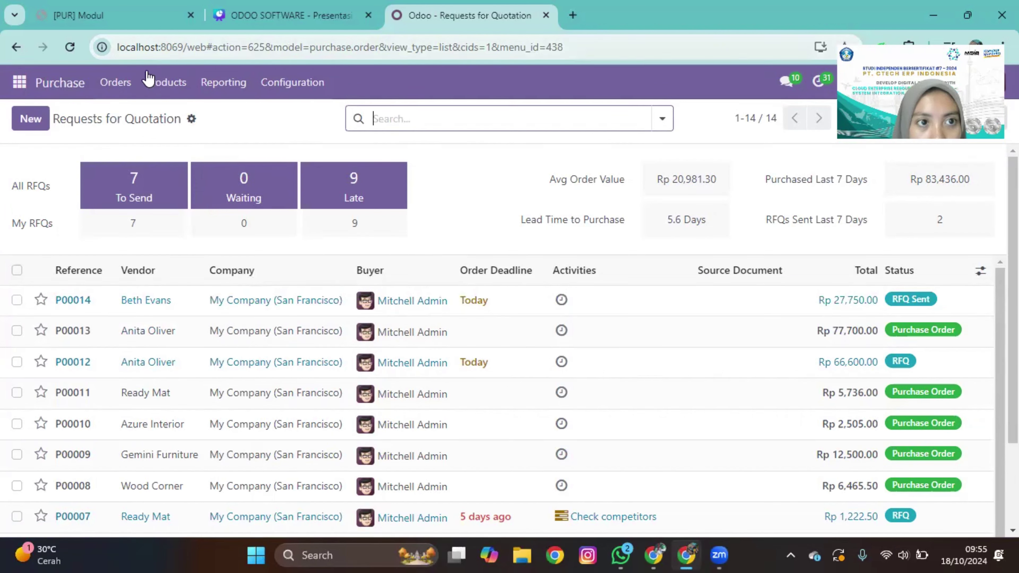
pyautogui.click(131, 84)
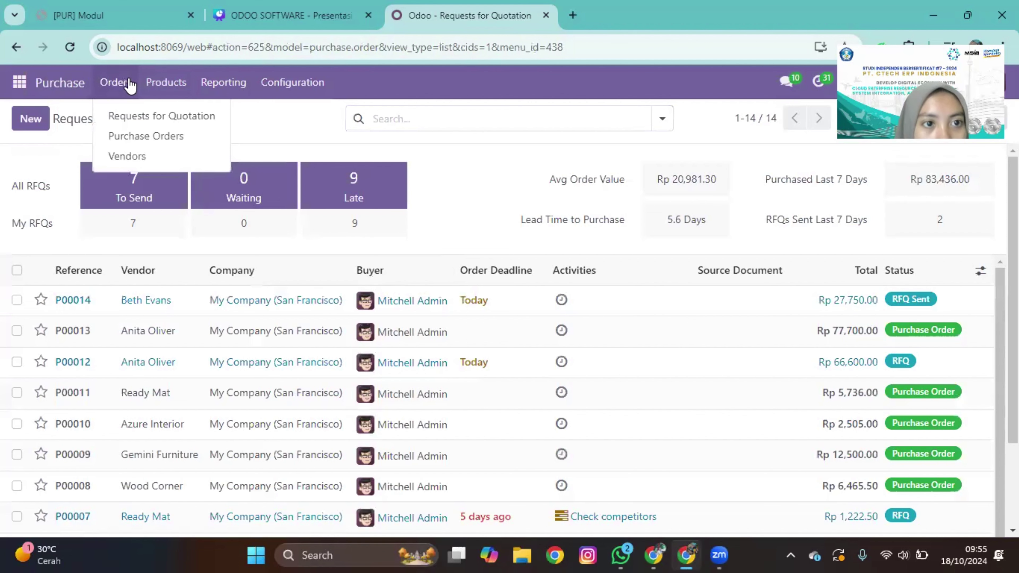
pyautogui.click(129, 156)
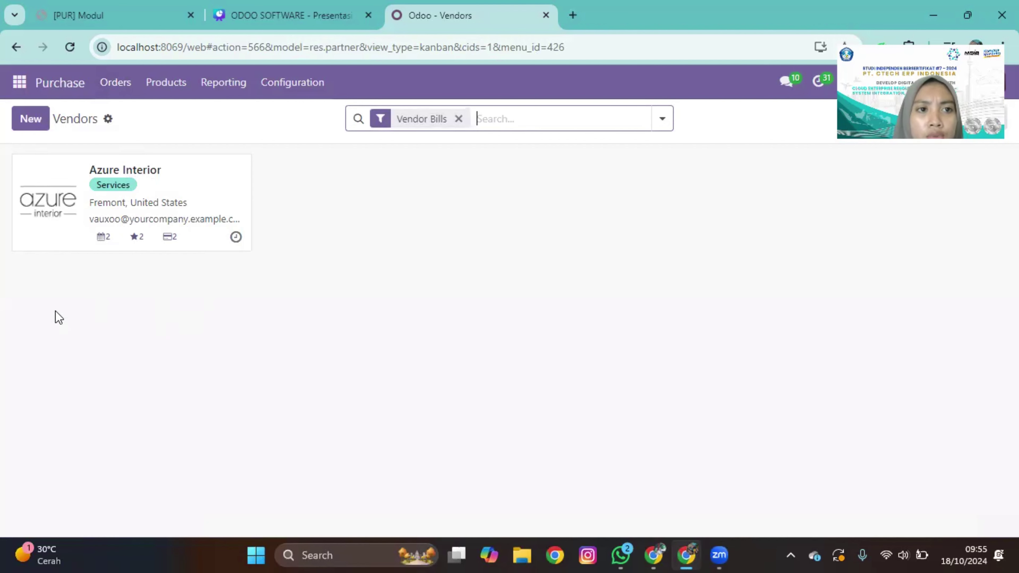
# Step: Create a new vendor from 'pt jaya', choosing the PT JAYA ARNIKON company suggestion
pyautogui.click(31, 119)
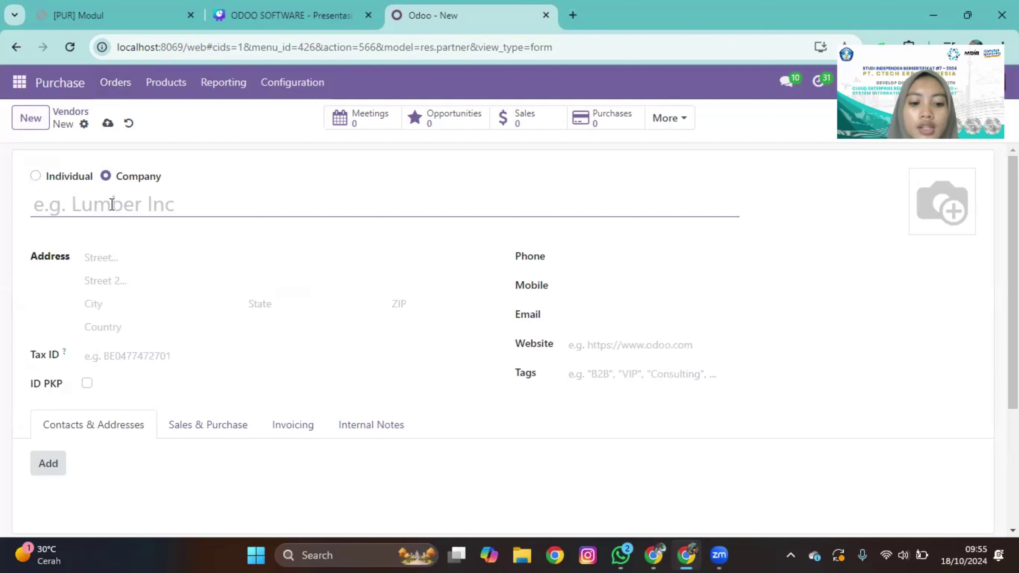
pyautogui.write('ind')
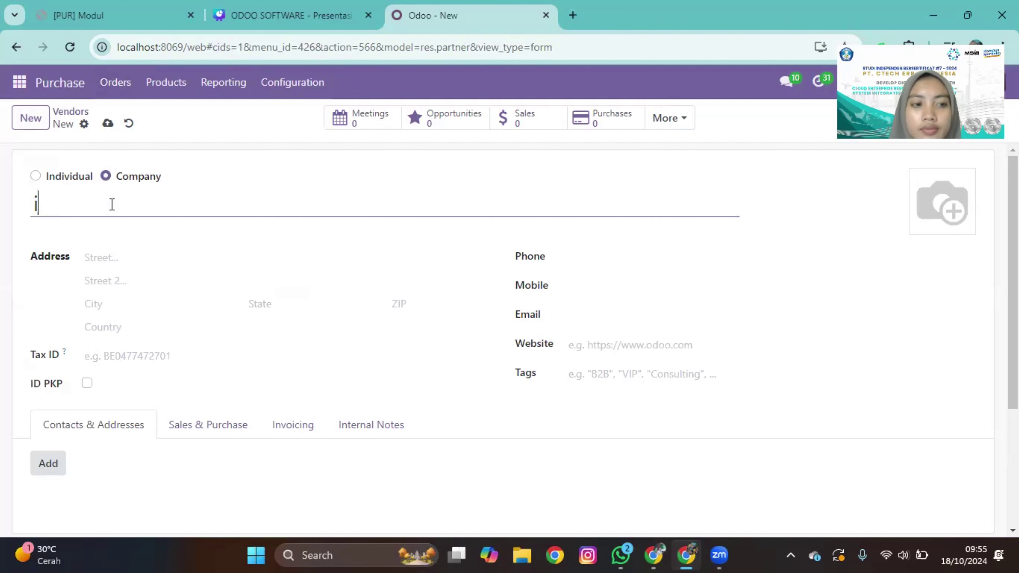
pyautogui.press('BackSpace')
pyautogui.press('BackSpace')
pyautogui.press('BackSpace')
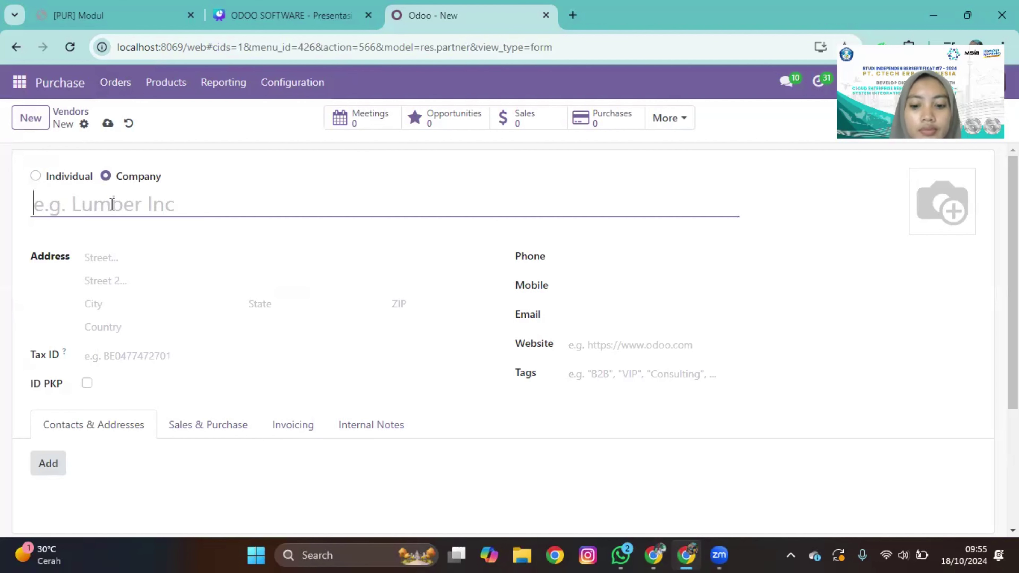
pyautogui.write('pt')
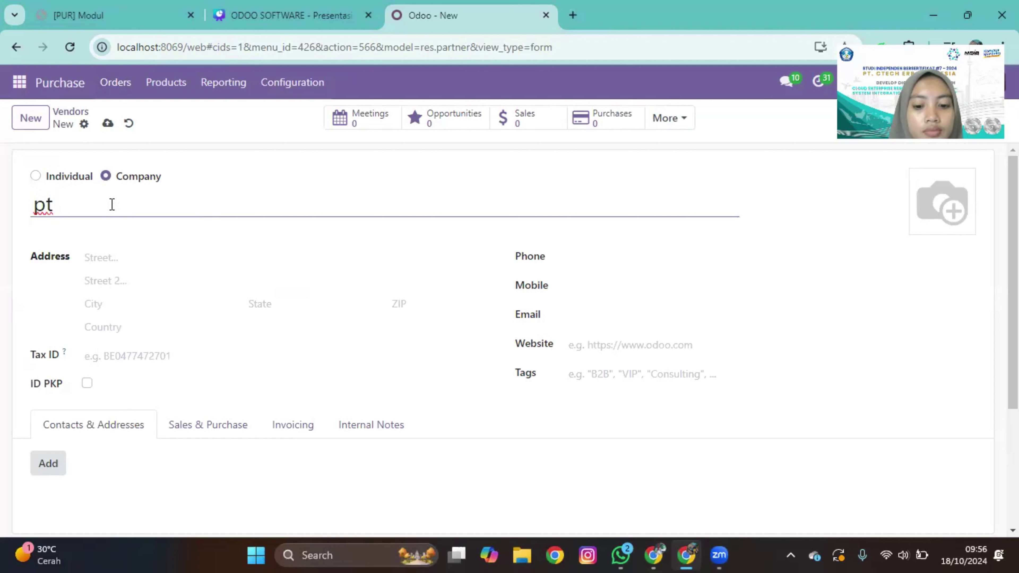
pyautogui.write('jaya')
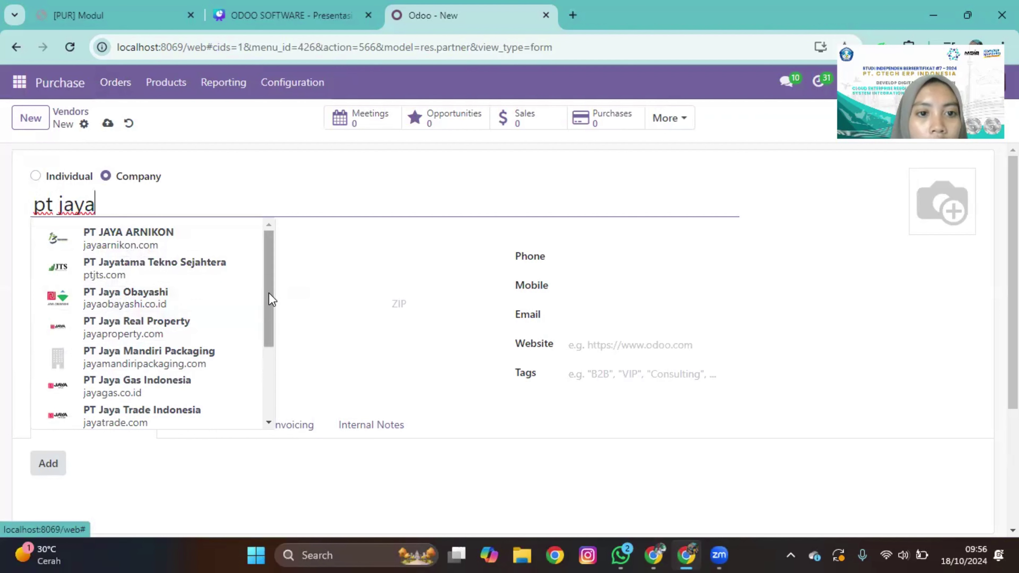
pyautogui.moveTo(270, 307); pyautogui.dragTo(281, 262)
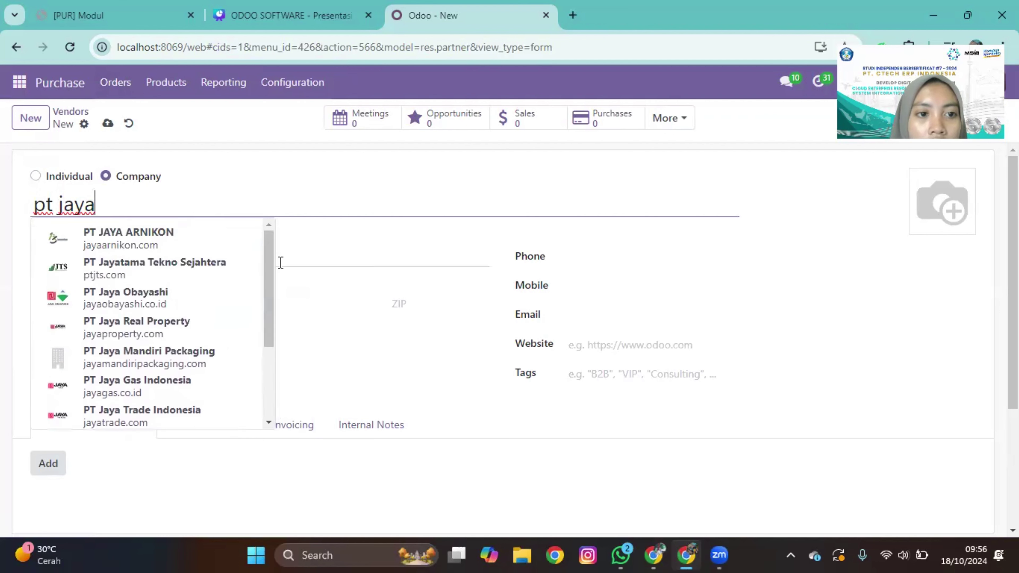
pyautogui.click(196, 241)
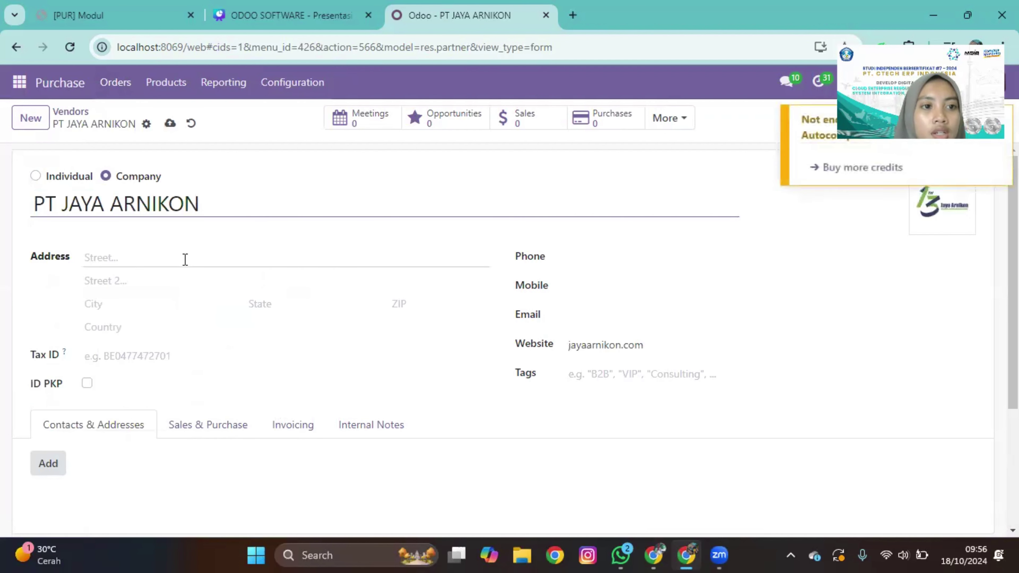
# Step: Enter street 'jl baru kota', city 'jakarta' and country Indonesia for the vendor
pyautogui.click(185, 259)
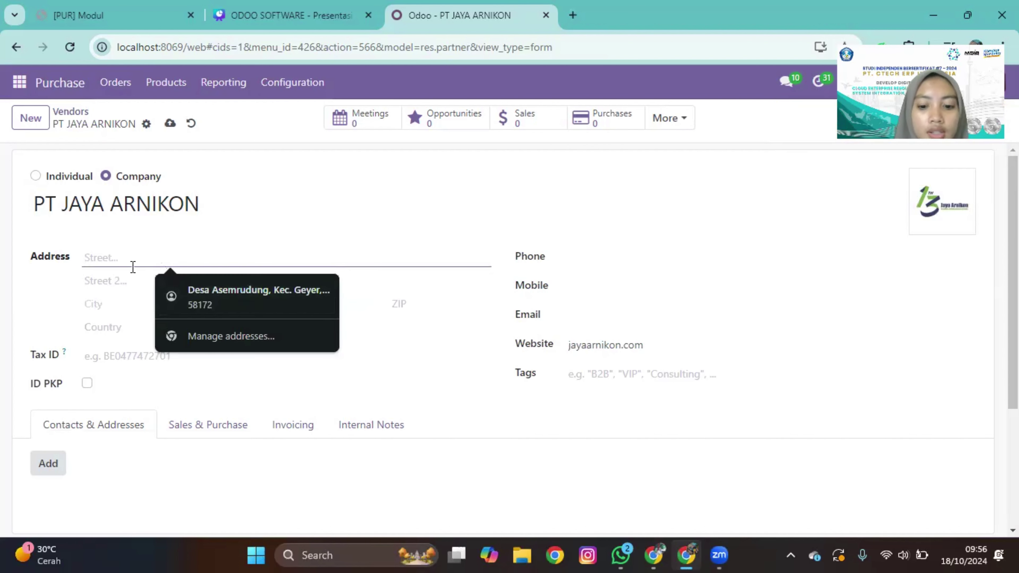
pyautogui.write('jl bar')
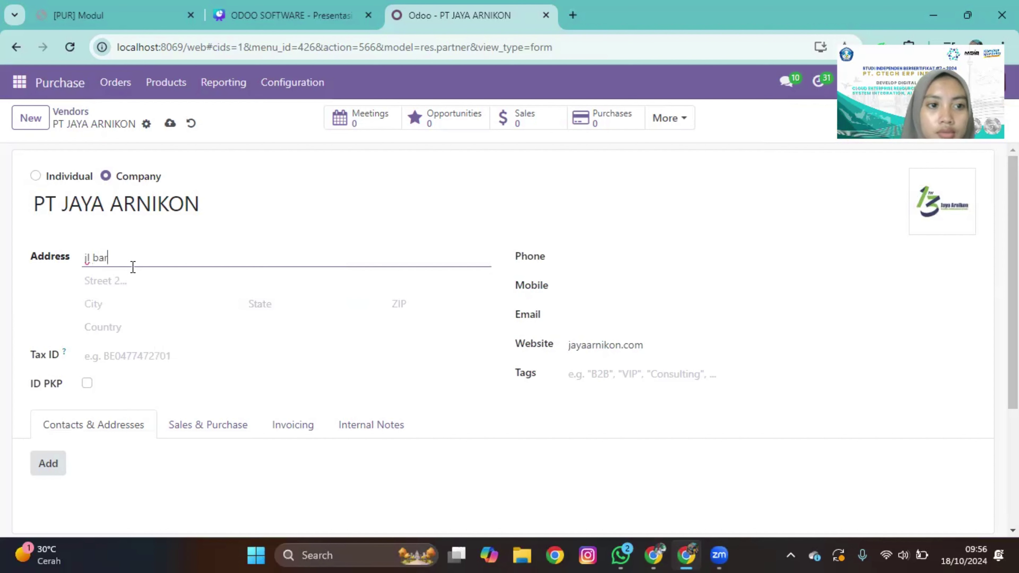
pyautogui.write('u kot')
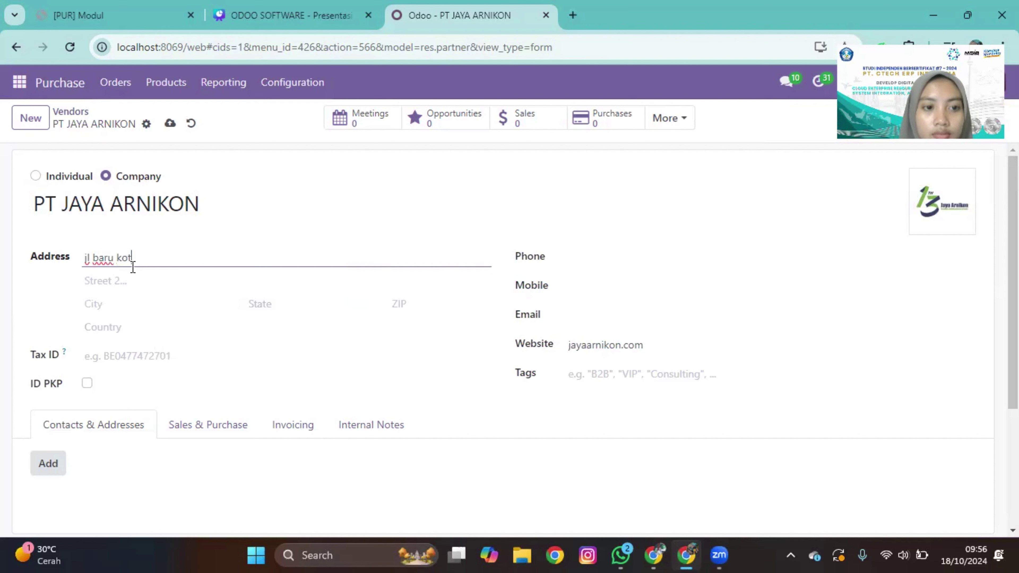
pyautogui.write('a')
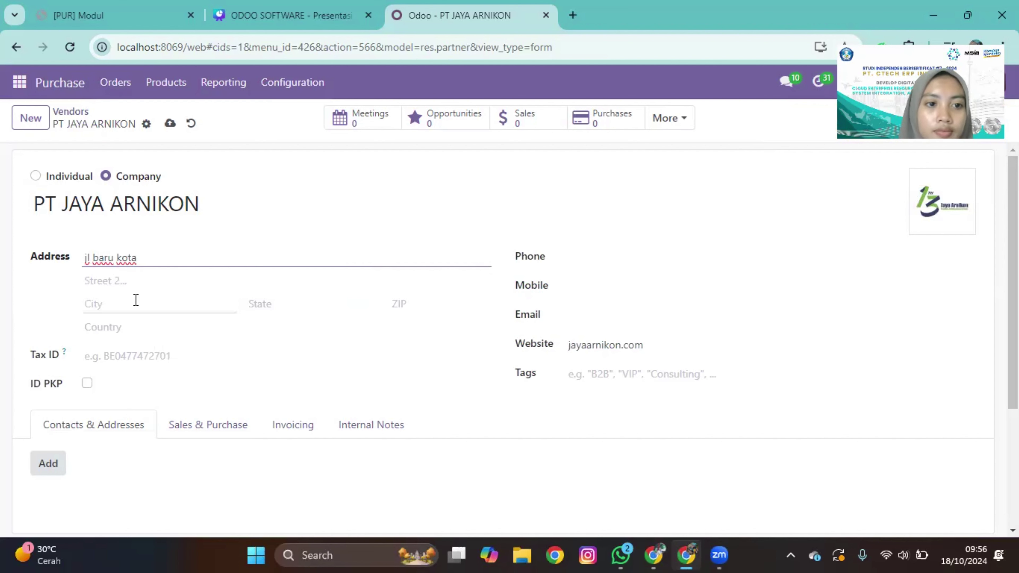
pyautogui.click(136, 299)
pyautogui.write('jaka')
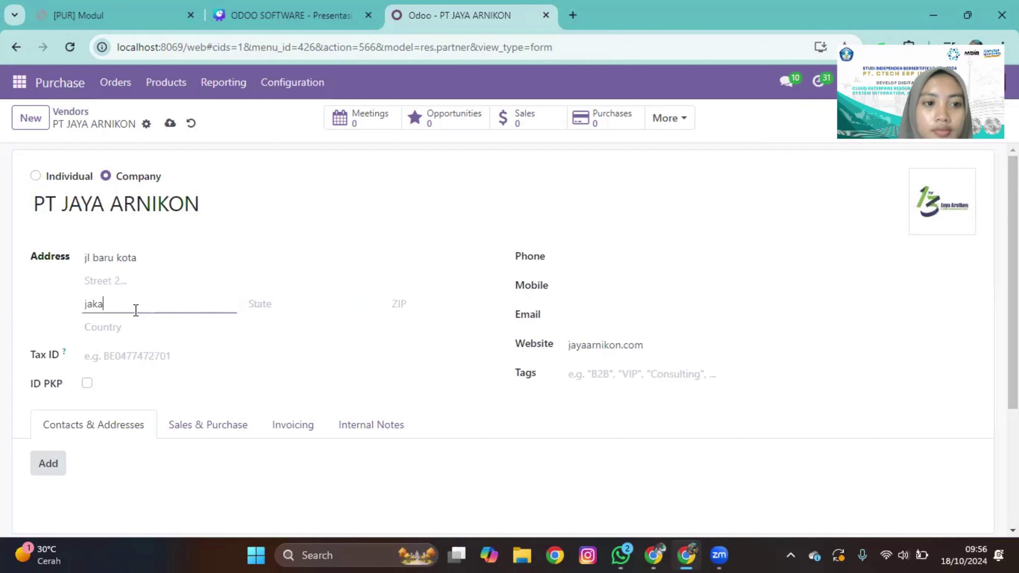
pyautogui.write('rta')
pyautogui.click(139, 330)
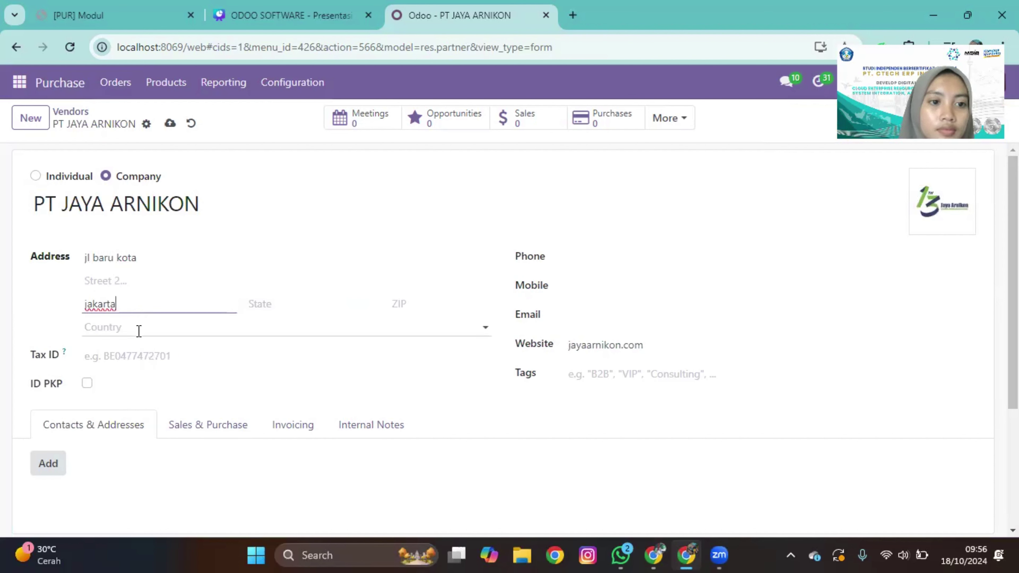
pyautogui.write('indo')
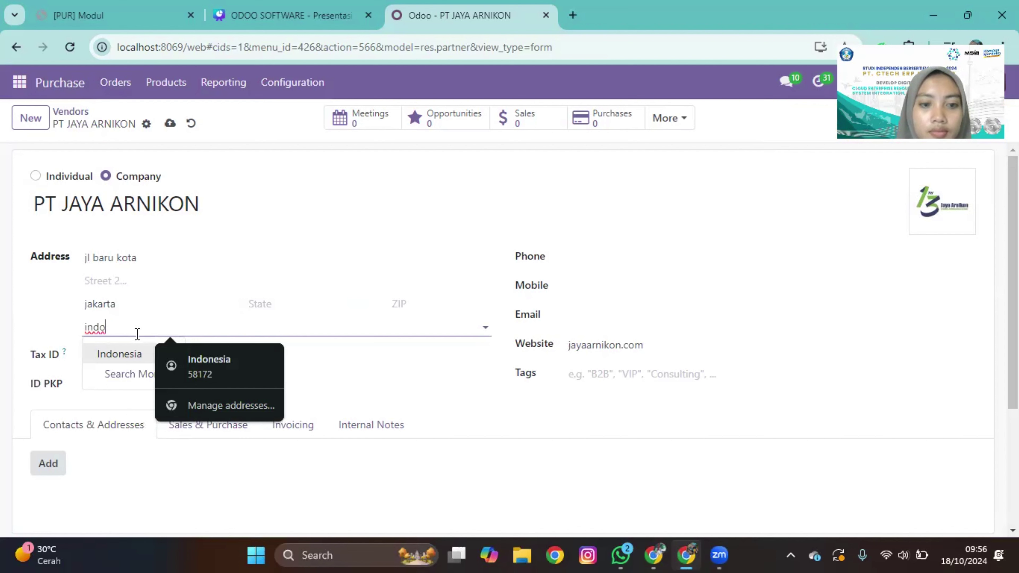
pyautogui.press('Return')
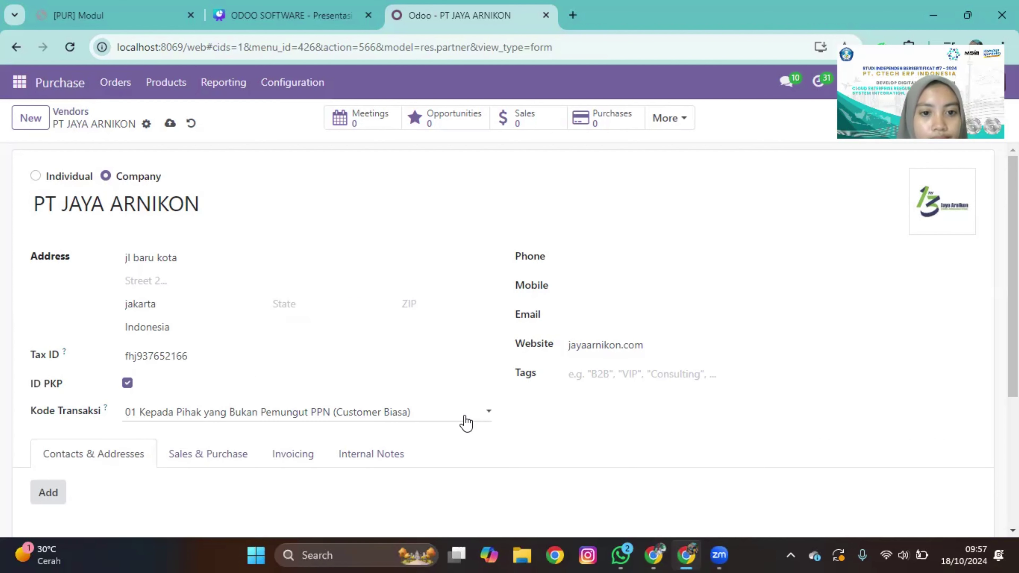
# Step: Keep Kode Transaksi at 01 and enter the vendor's phone number
pyautogui.click(489, 416)
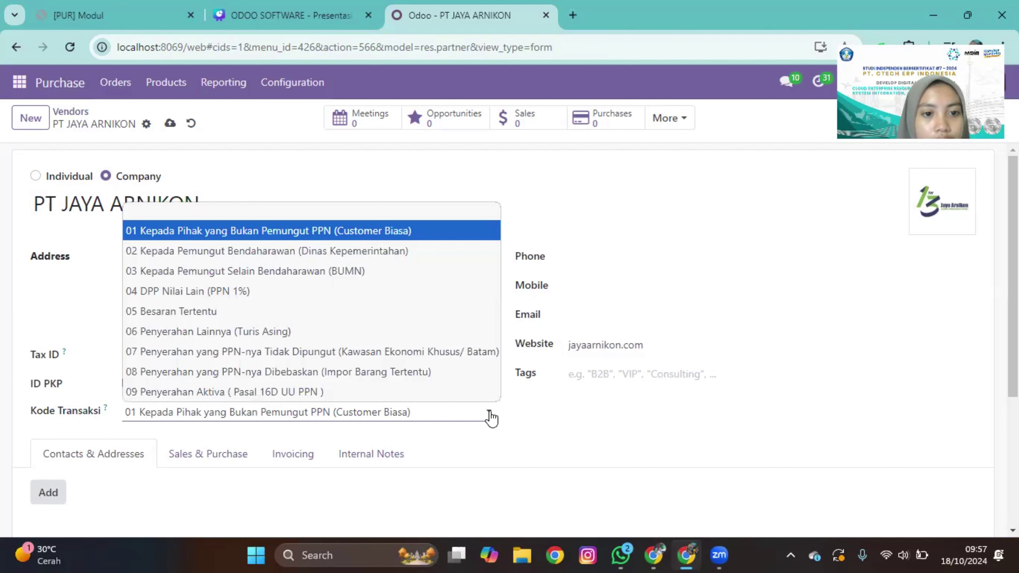
pyautogui.click(490, 416)
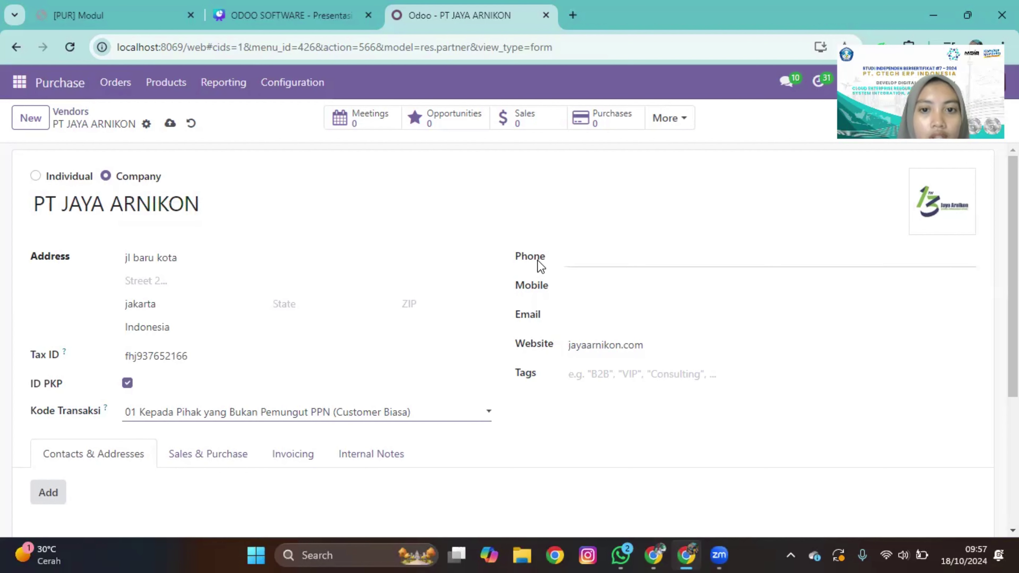
pyautogui.click(568, 258)
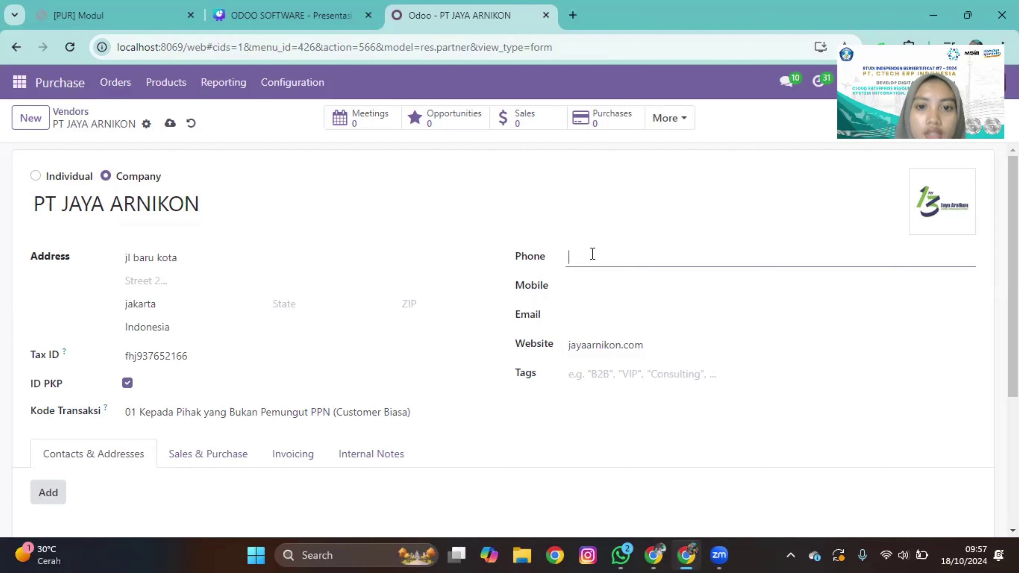
pyautogui.write('8')
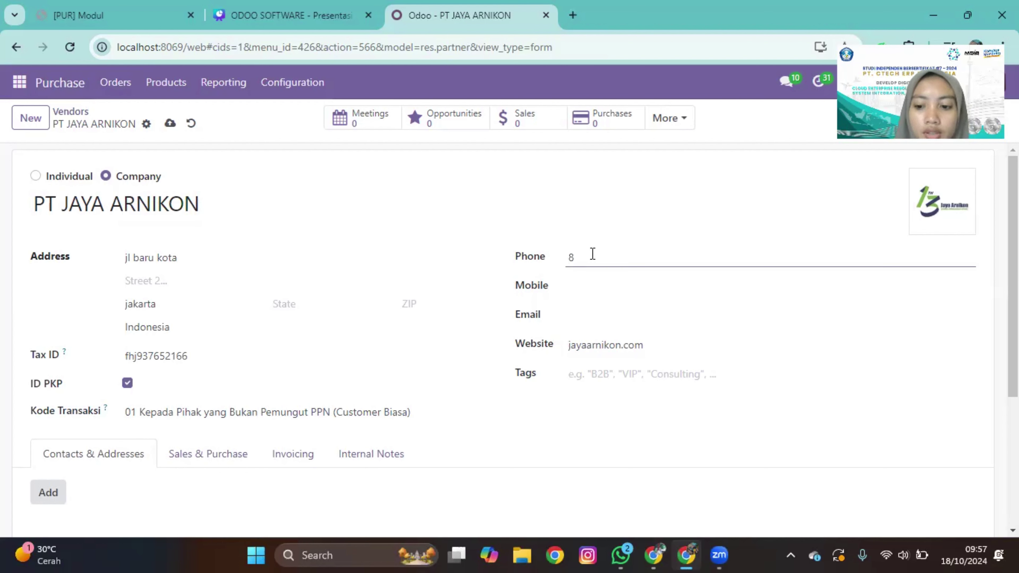
pyautogui.press('BackSpace')
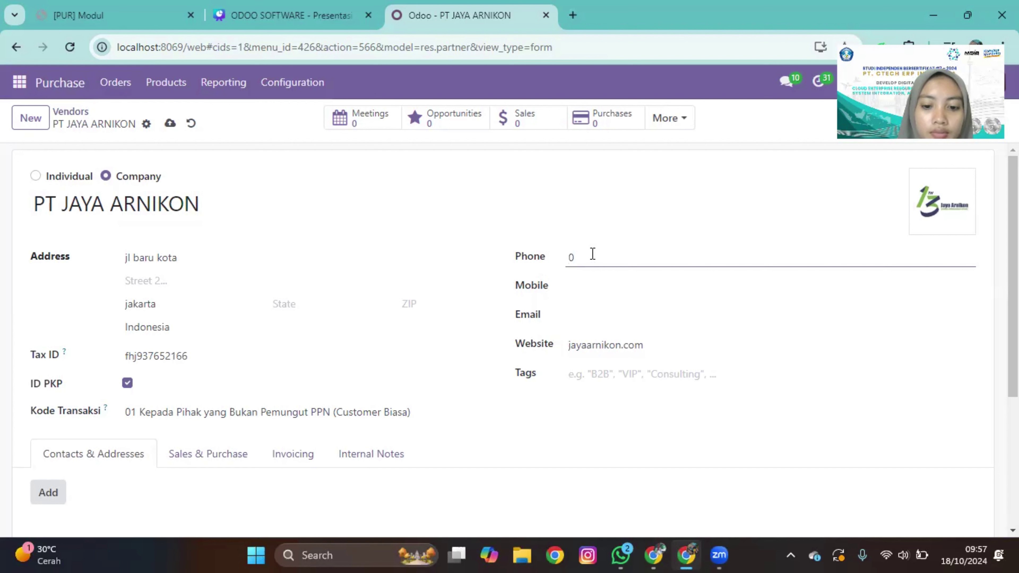
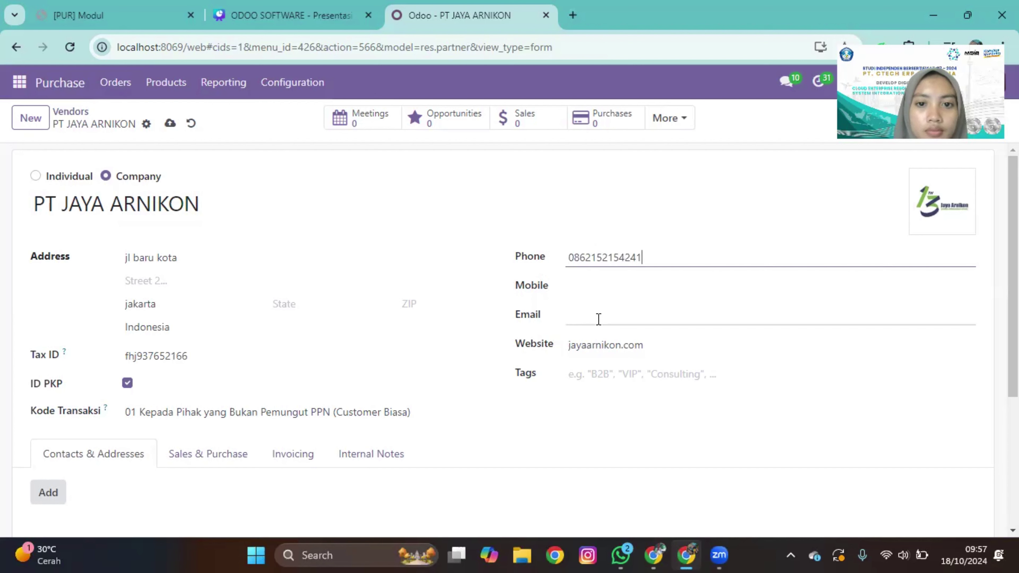
# Step: Fill in the vendor's email field
pyautogui.click(598, 319)
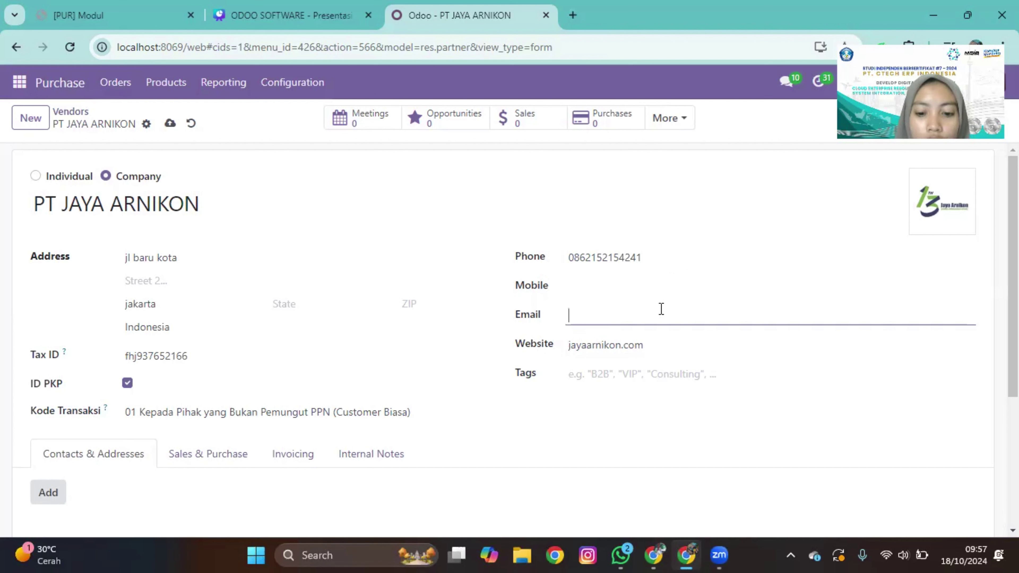
pyautogui.write('ad')
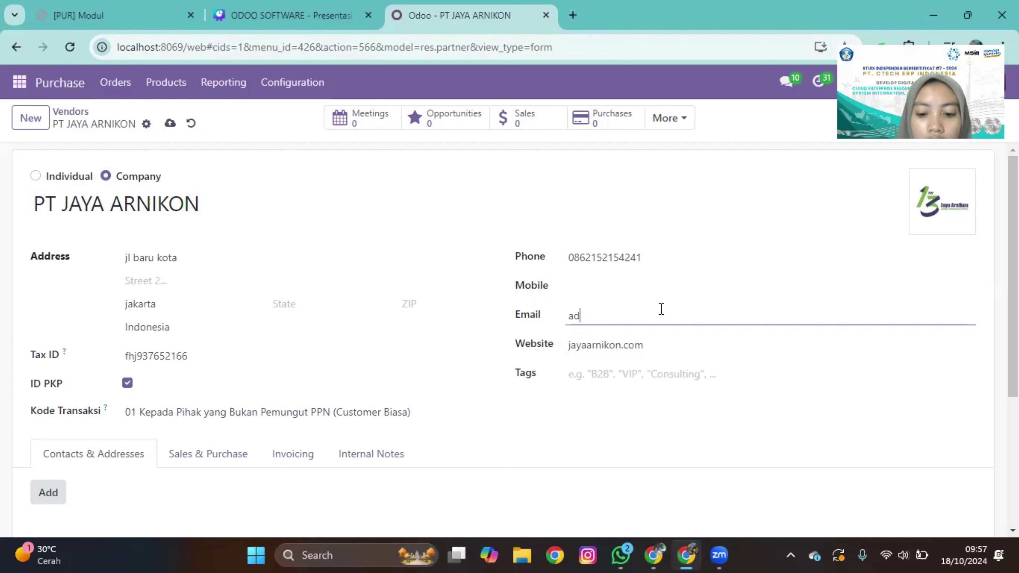
pyautogui.write('min123')
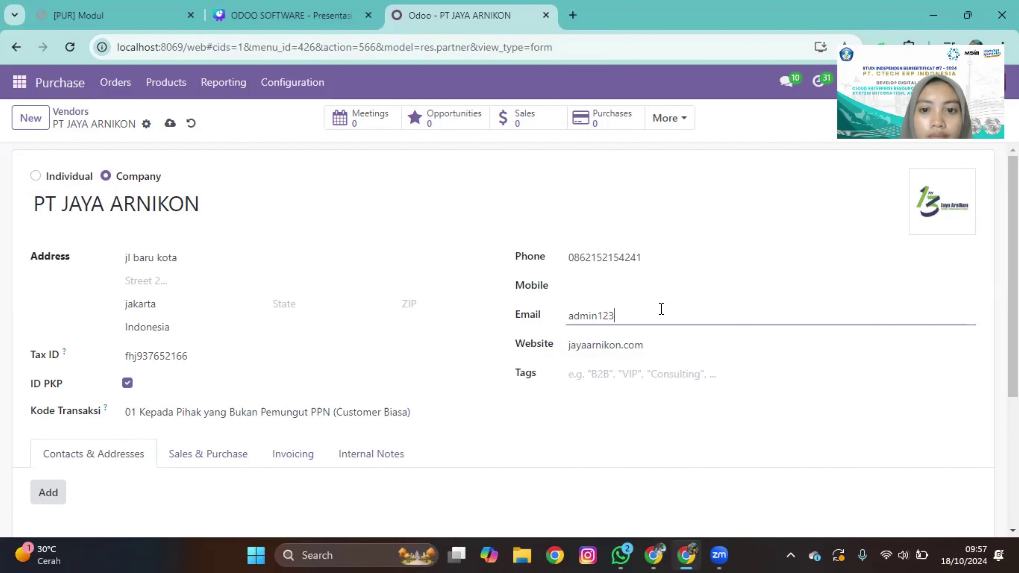
pyautogui.click(532, 466)
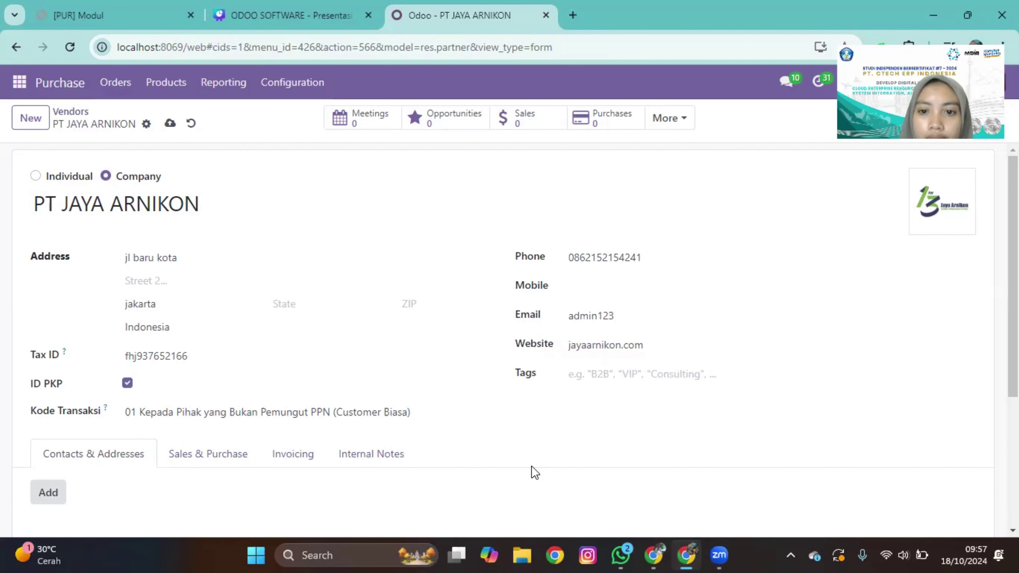
# Step: Save the PT JAYA ARNIKON vendor and confirm 'Contact created' appears in the chatter
pyautogui.scroll(-1, 531, 466)
pyautogui.scroll(-1, 531, 465)
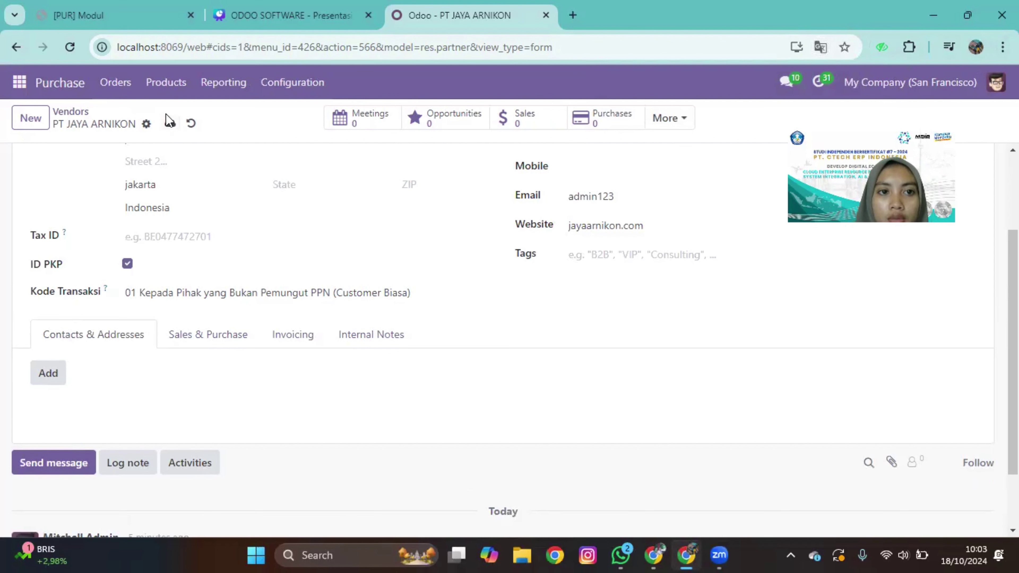
pyautogui.click(176, 126)
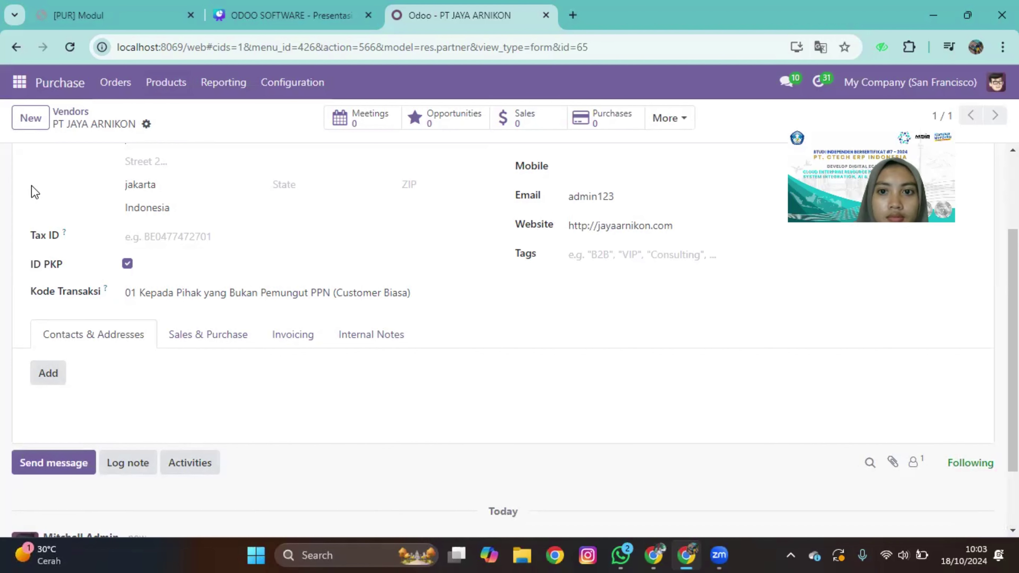
pyautogui.scroll(1, 318, 413)
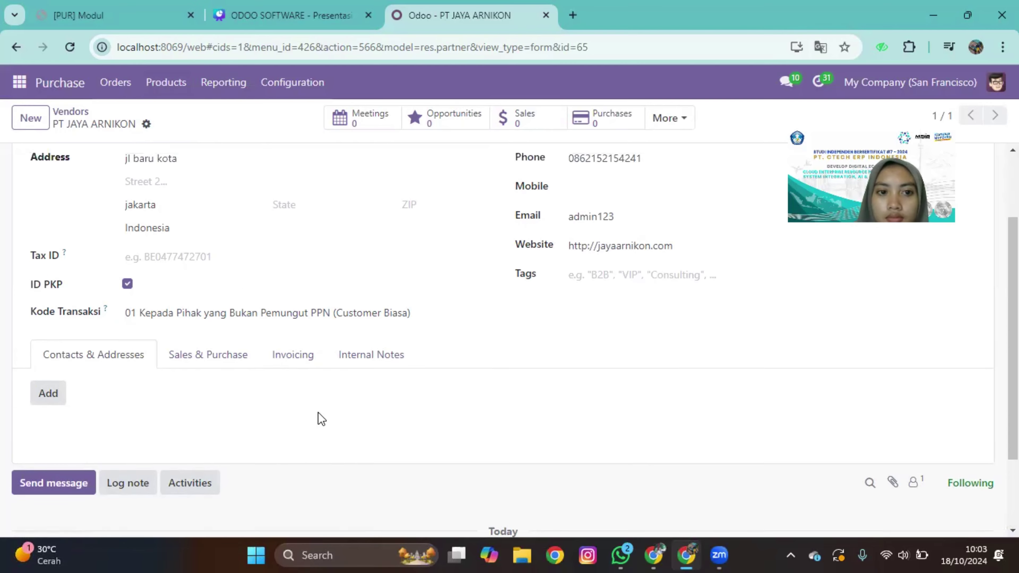
pyautogui.scroll(2, 318, 413)
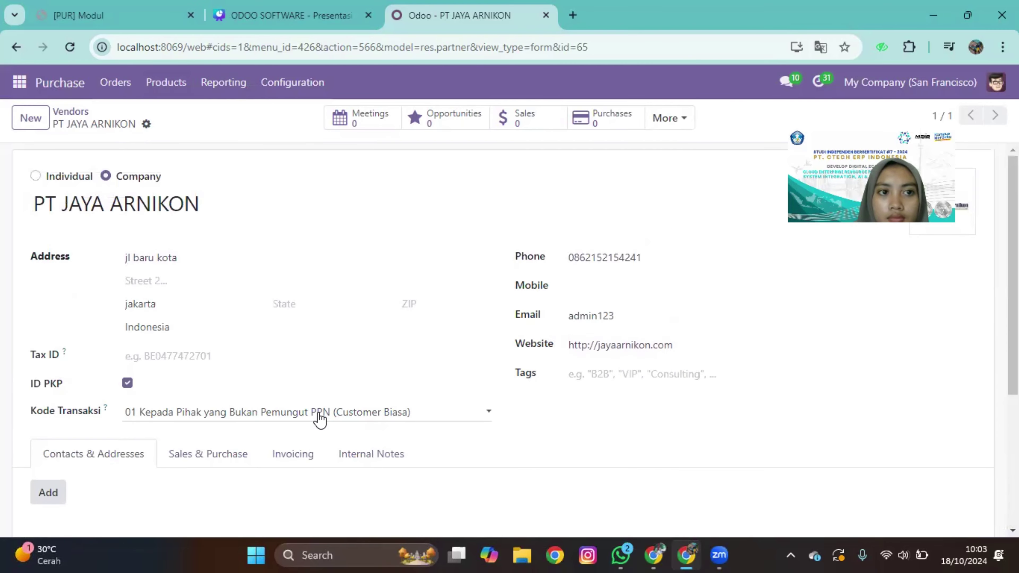
pyautogui.scroll(-5, 320, 417)
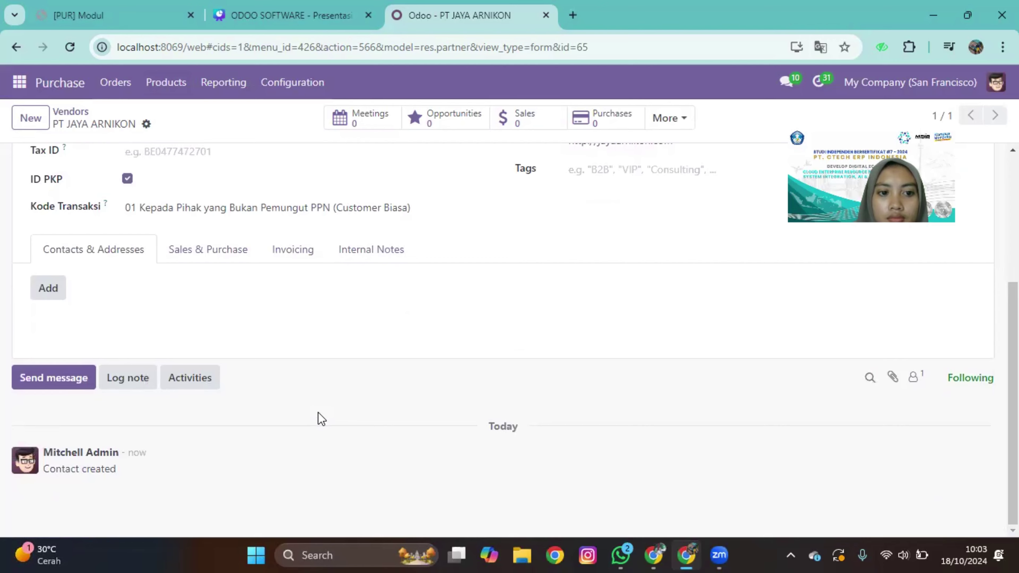
pyautogui.scroll(5, 318, 412)
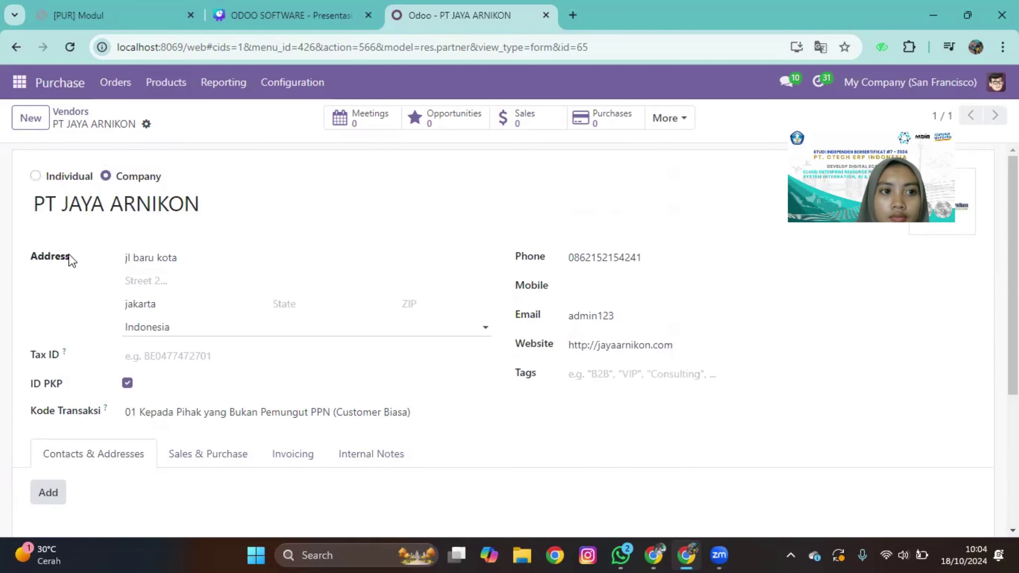
# Step: Go back to the Vendors list, now showing Azure Interior and PT JAYA ARNIKON
pyautogui.click(64, 117)
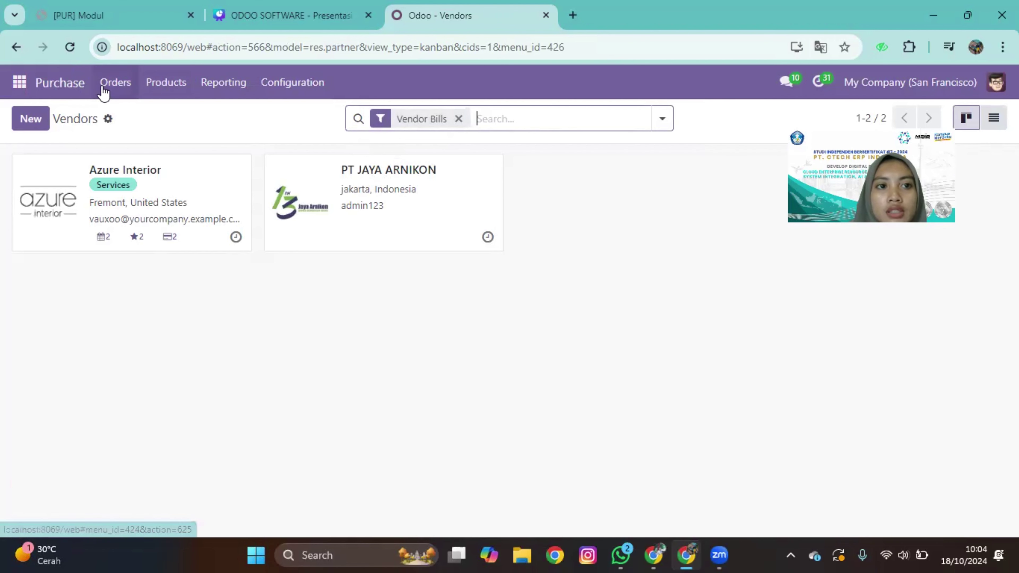
pyautogui.click(113, 85)
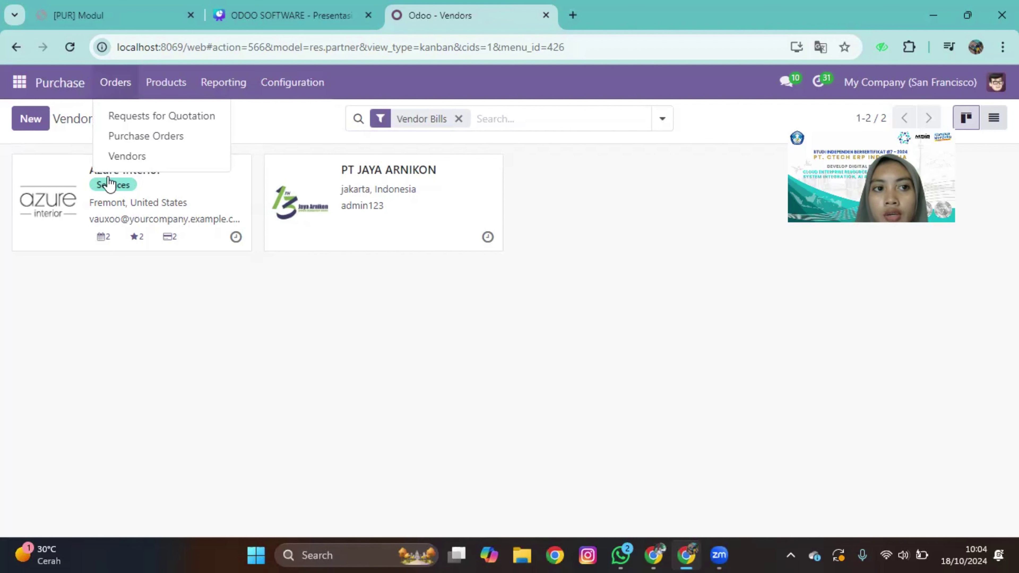
pyautogui.click(151, 304)
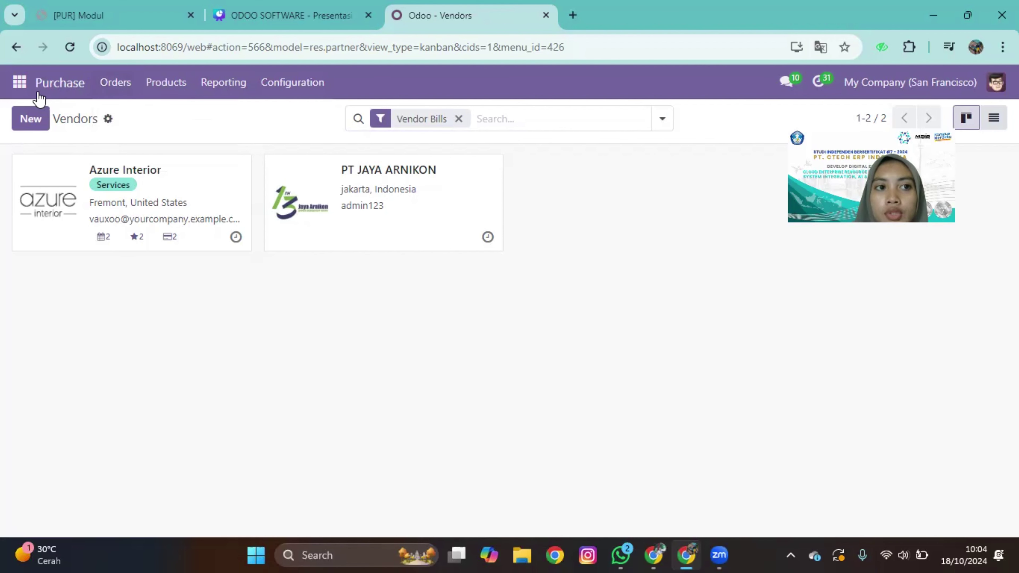
pyautogui.click(24, 86)
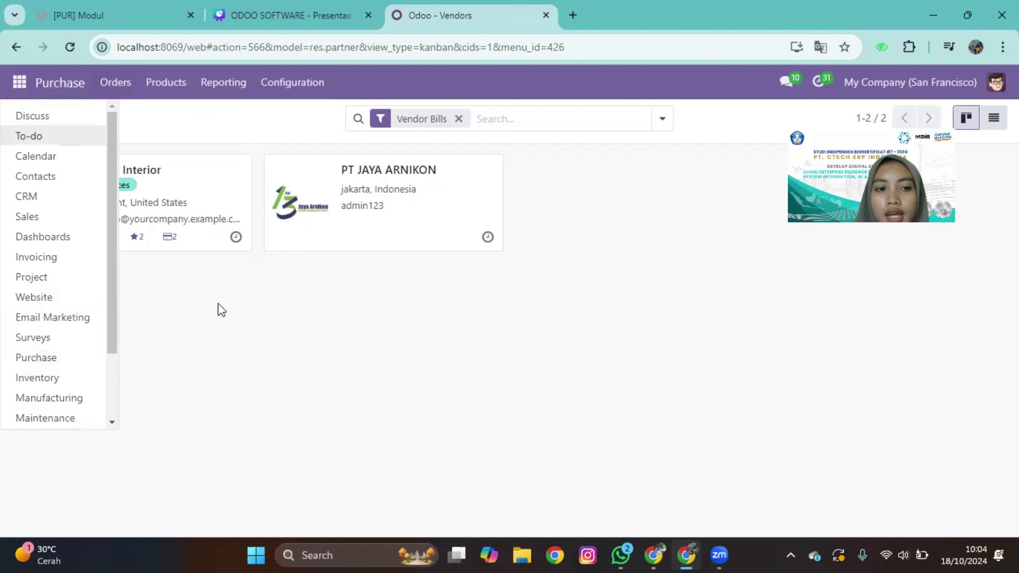
pyautogui.click(232, 323)
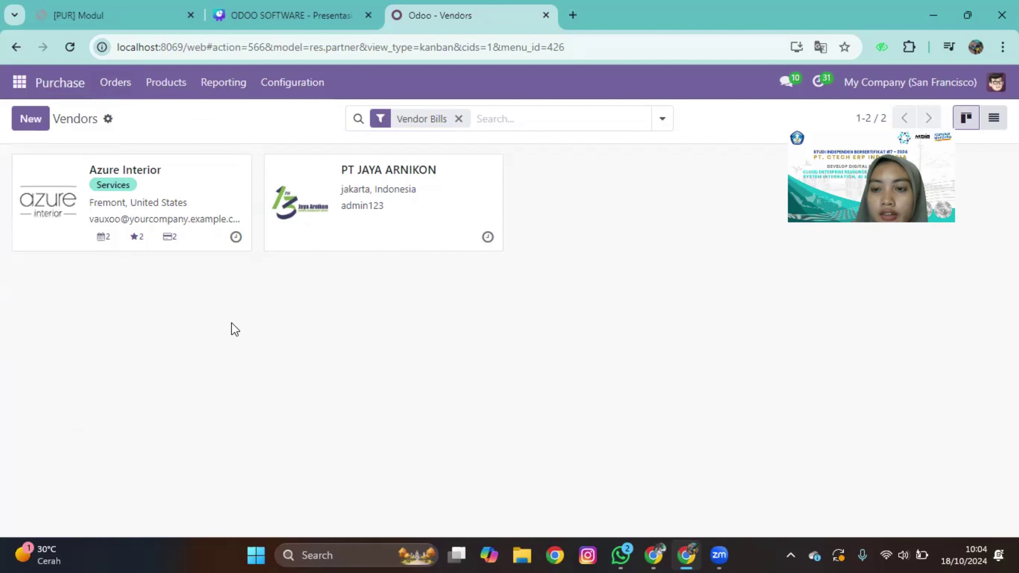